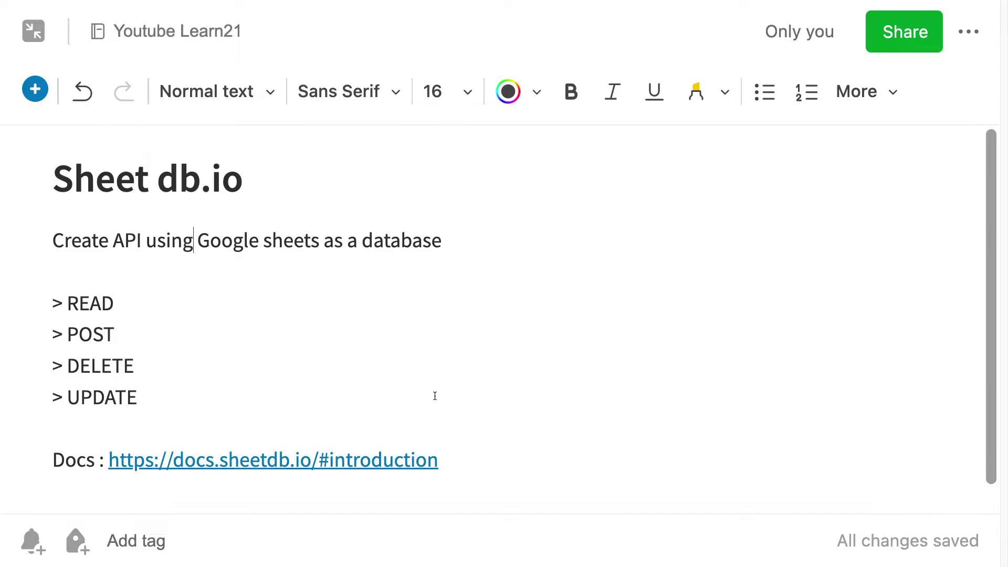
Bring up the macOS app switcher from the Evernote 'Sheet db.io' note
key(super+Tab)
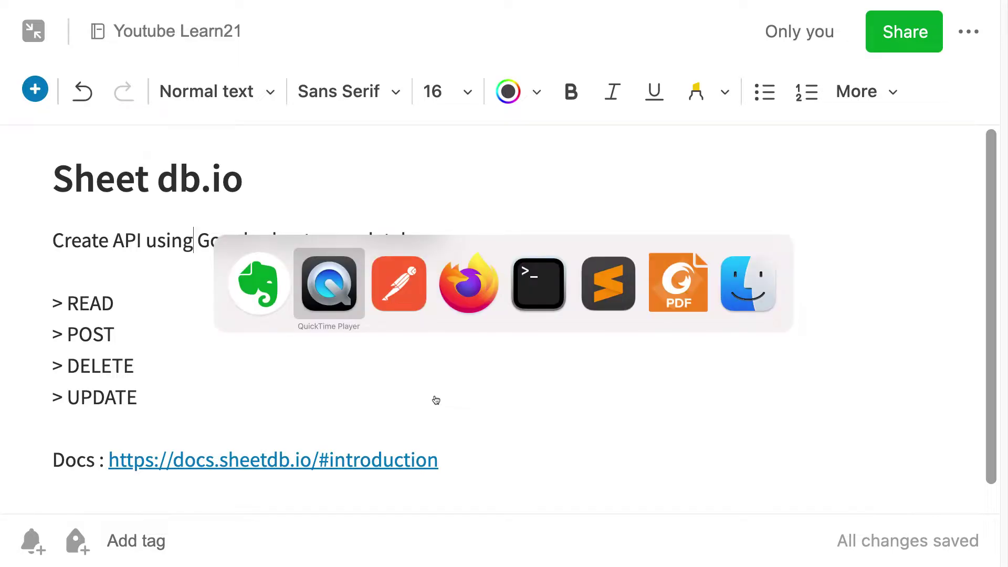
Log into SheetDB with the Google account and begin creating a new API
key(super+Tab)
key(super+Tab)
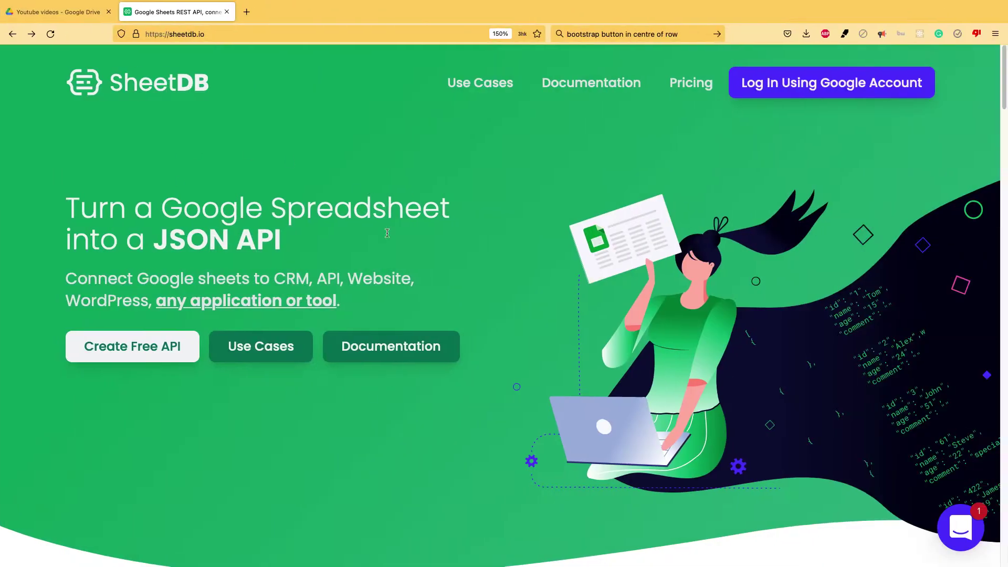
scroll(214, 309, down, 10)
scroll(214, 310, up, 10)
click(813, 96)
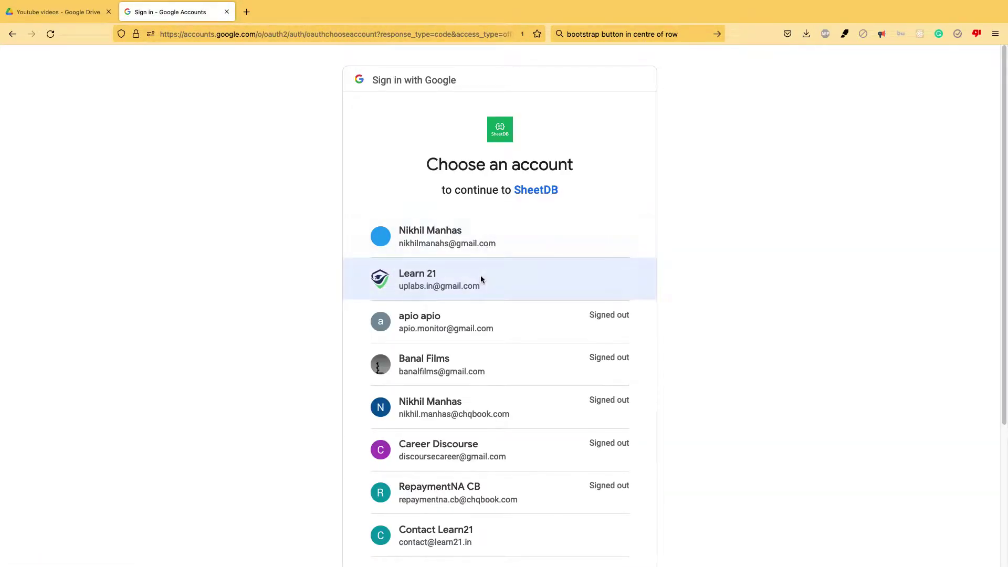
click(481, 278)
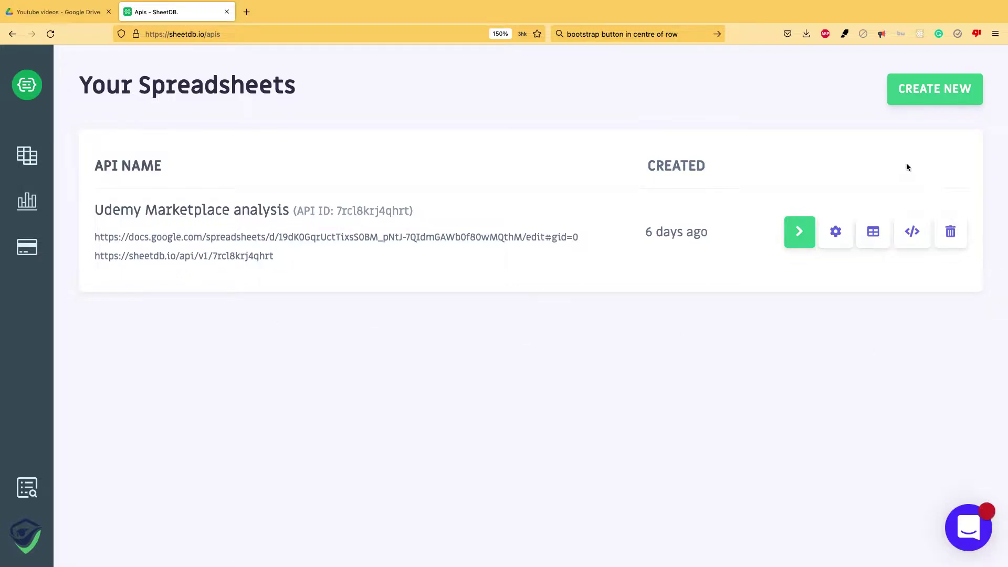
click(934, 87)
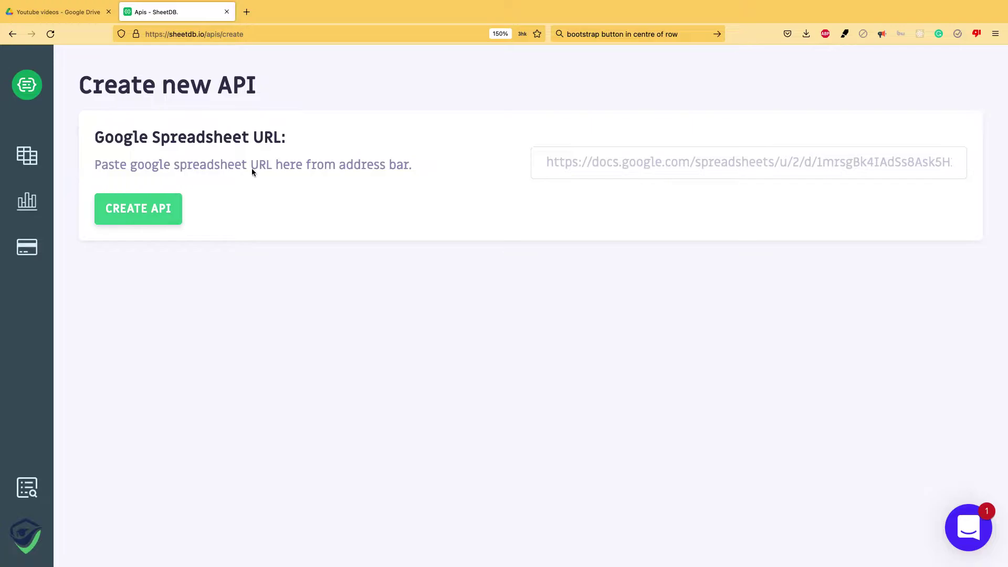
Create a blank Google Sheets spreadsheet inside the Drive 'Youtube videos' folder
click(39, 12)
click(37, 141)
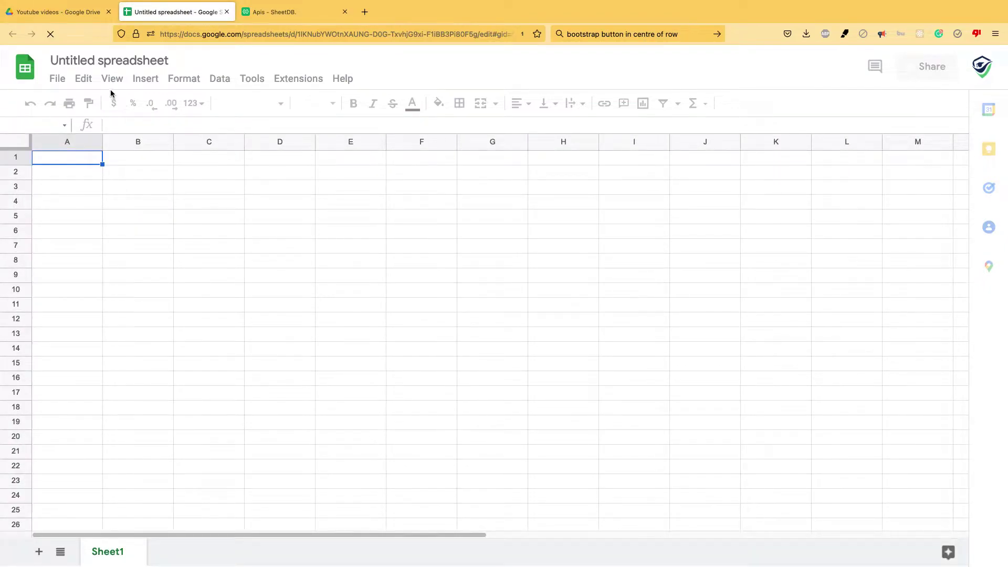
Rename the spreadsheet to 'test data'
double_click(111, 55)
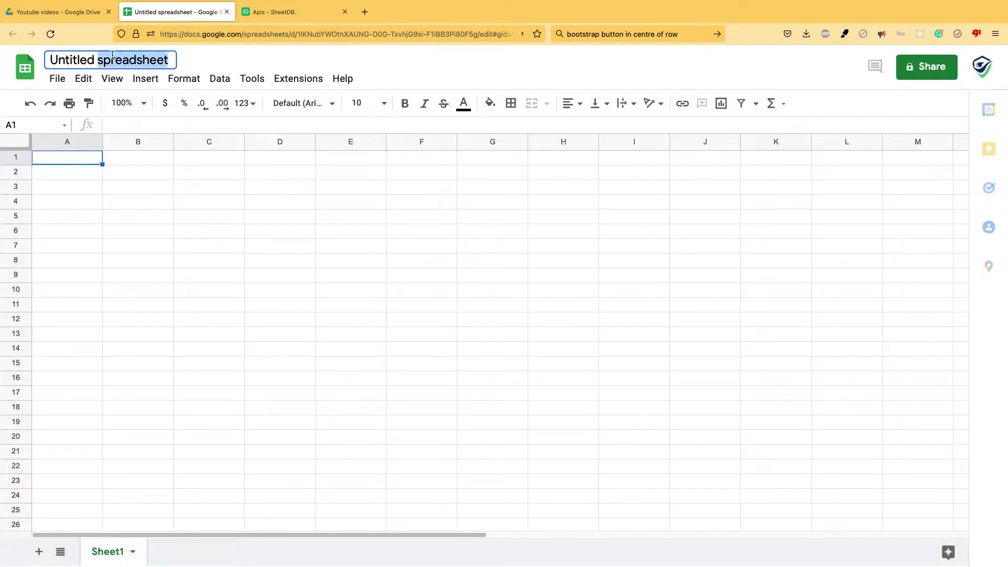
key(ctrl+a)
text(est s)
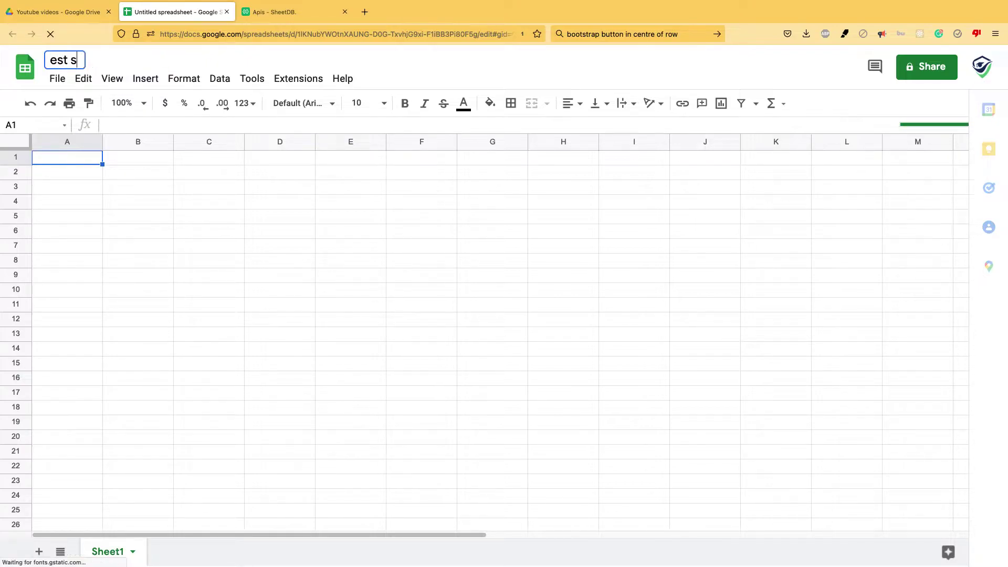
key(BackSpace)
text(data)
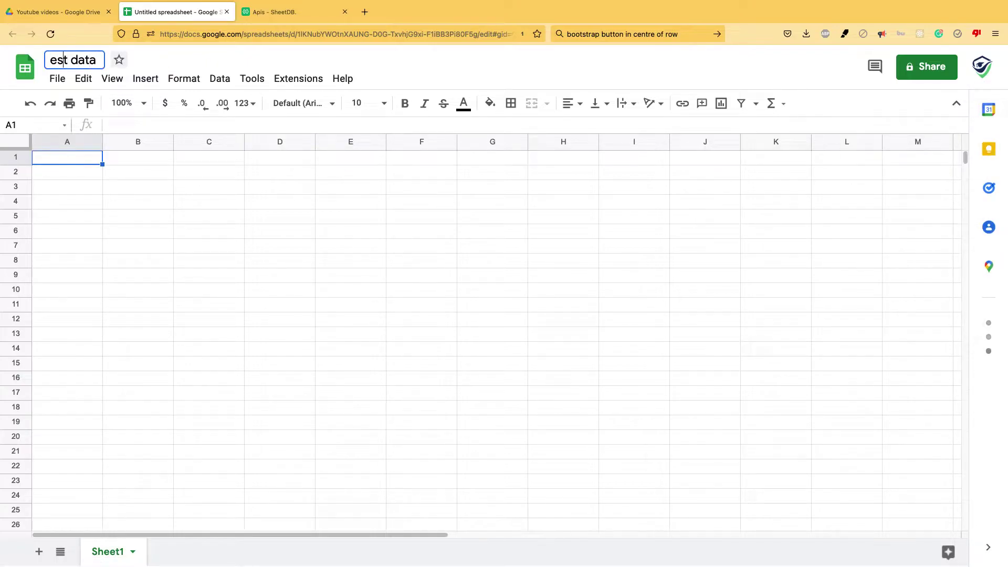
key(Return)
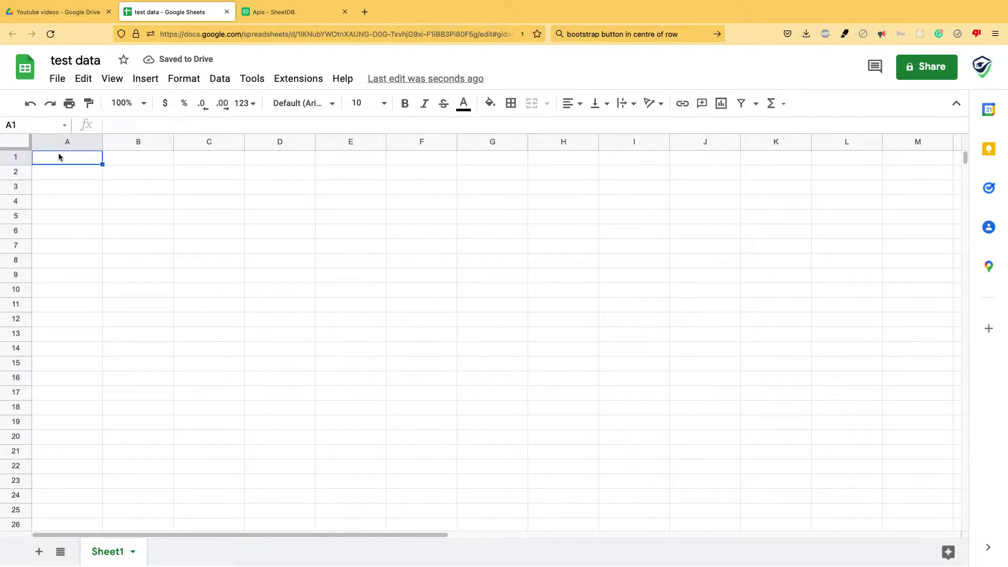
Enter the headers name, score, class and fav subject in A1–D1
text(name)
key(Tab)
text(score)
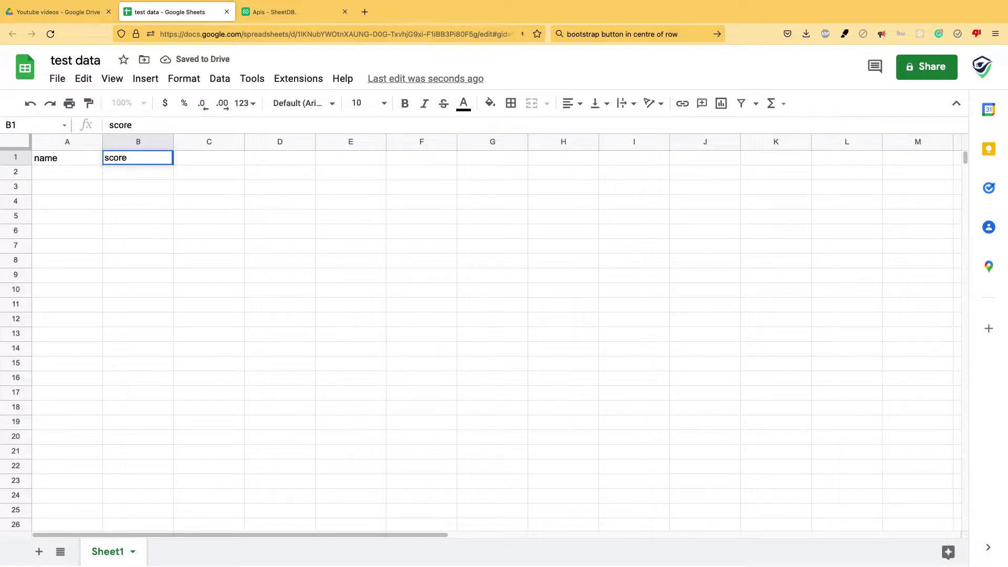
key(Tab)
text(sclass)
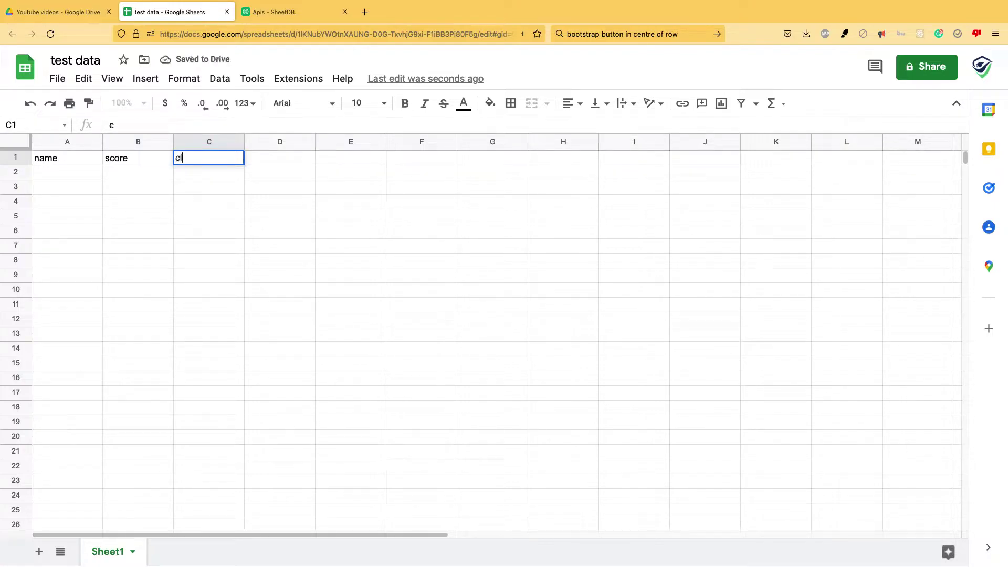
key(Return)
key(Up)
key(Right)
key(Right)
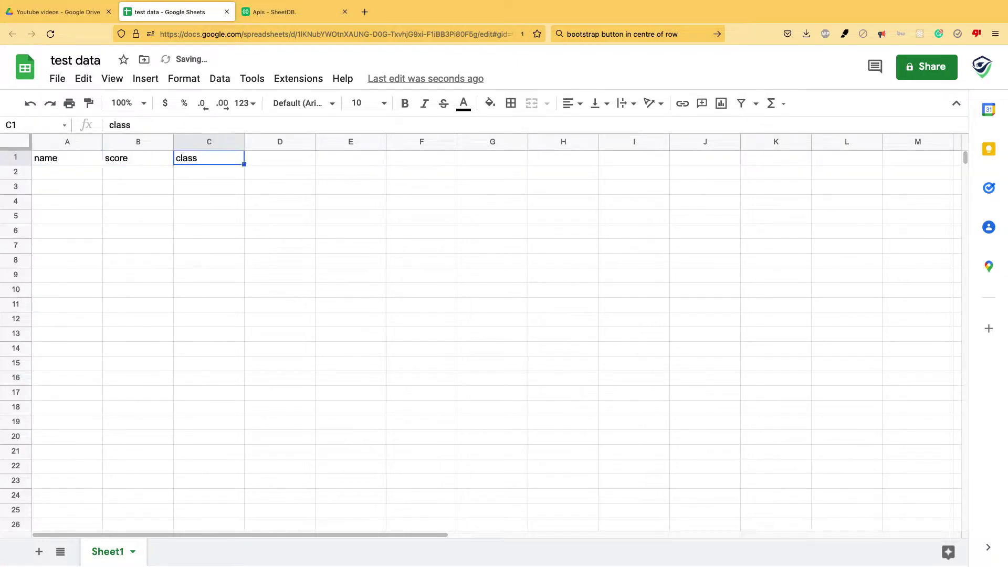
key(Right)
text(f)
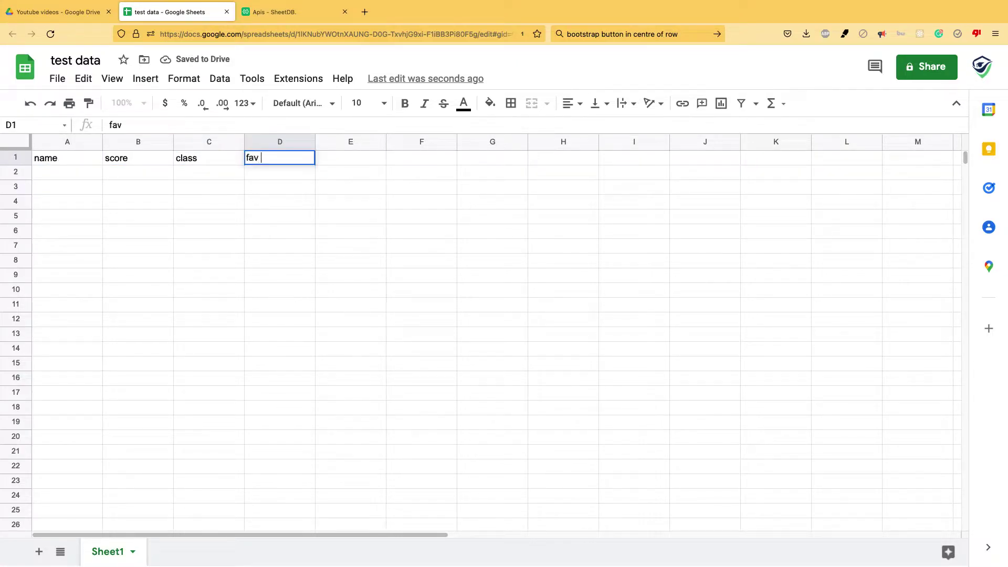
text(av subject)
key(Return)
key(Left)
key(Left)
key(Left)
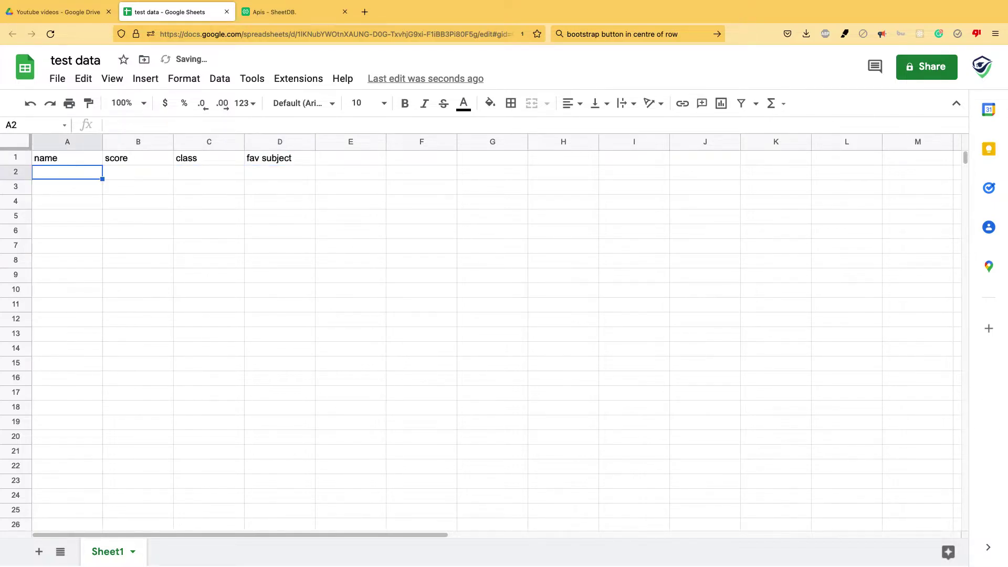
Enter the three student names in A2–A4
text(rahul)
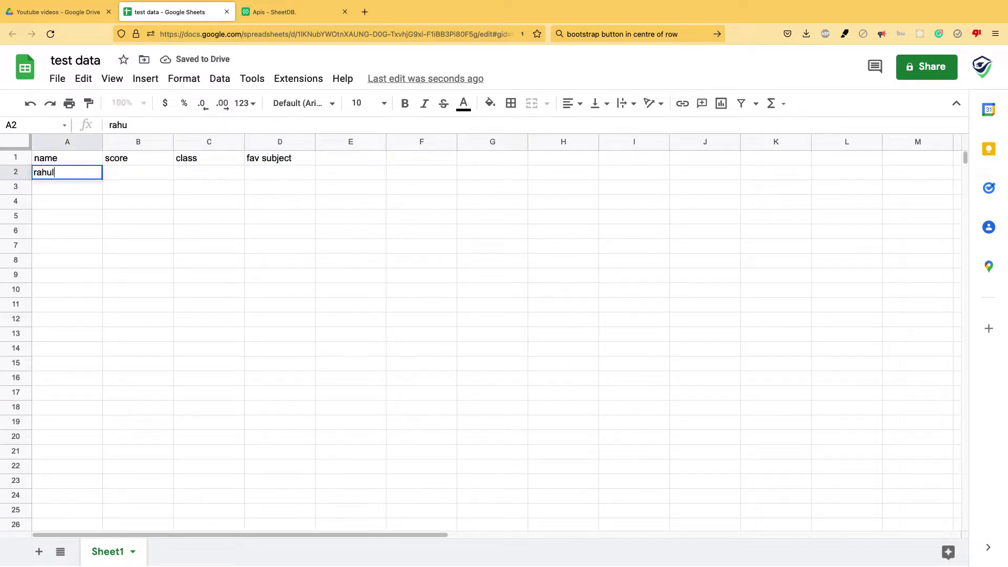
key(Return)
text(rohit)
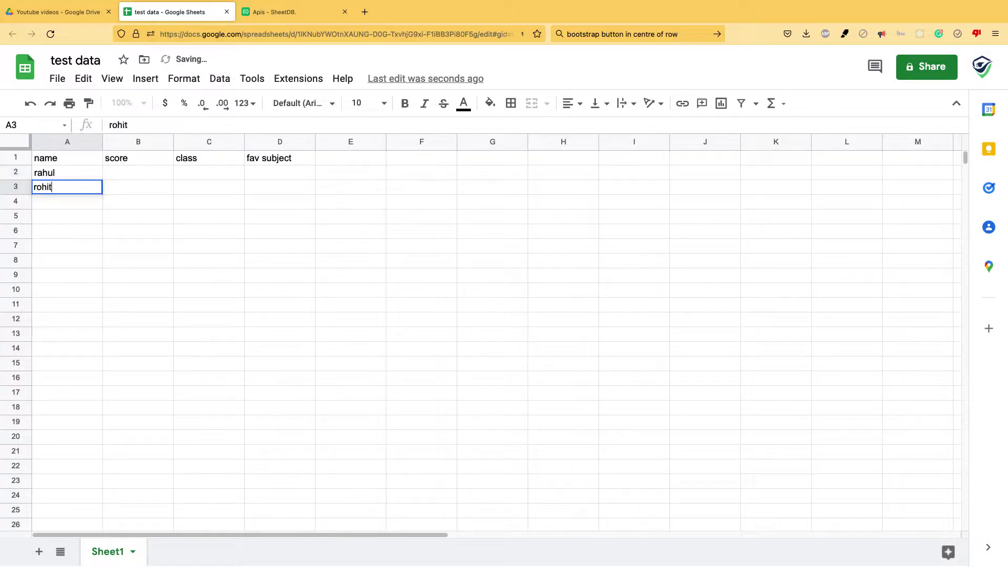
key(Return)
text(mohi)
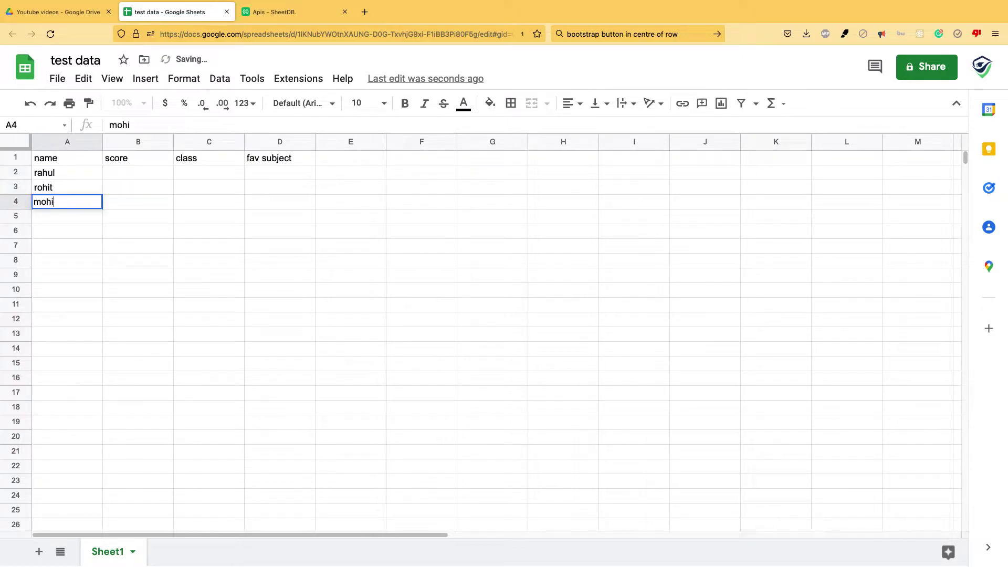
text(t)
key(Tab)
Enter scores 100, 89 and 95 in B2–B4
key(Up)
key(Up)
key(Up)
key(Down)
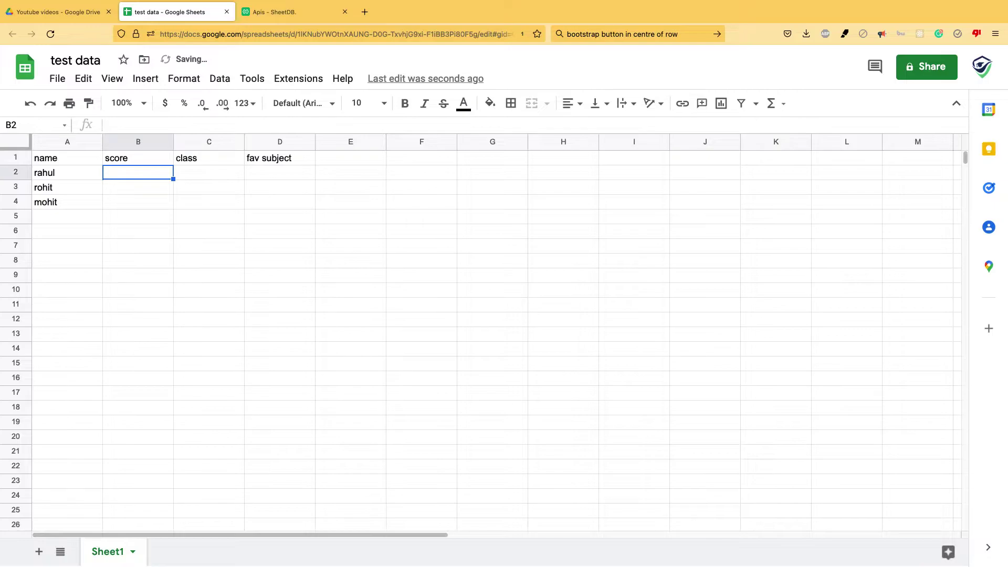
text(100)
key(Return)
text(89)
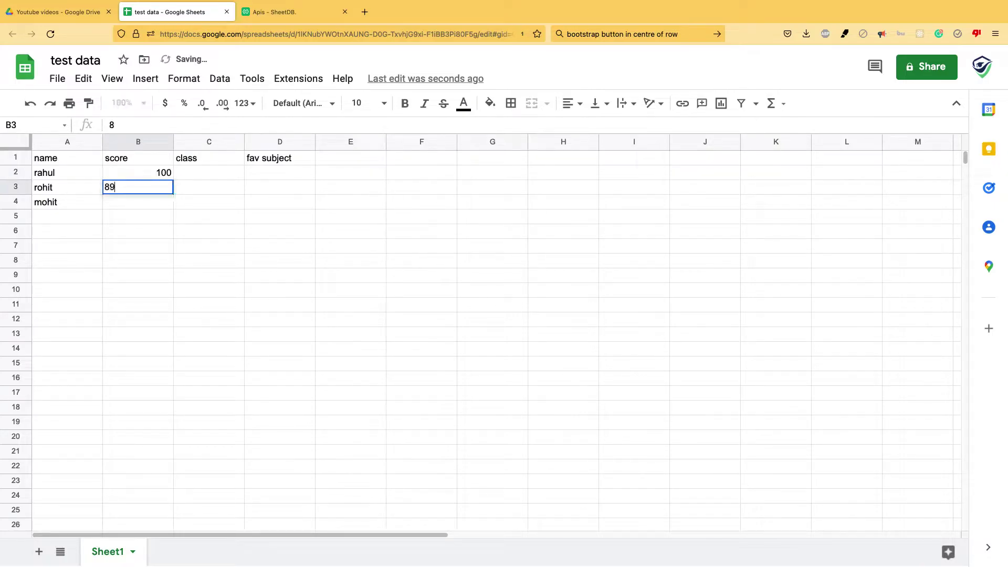
key(Return)
text(\)
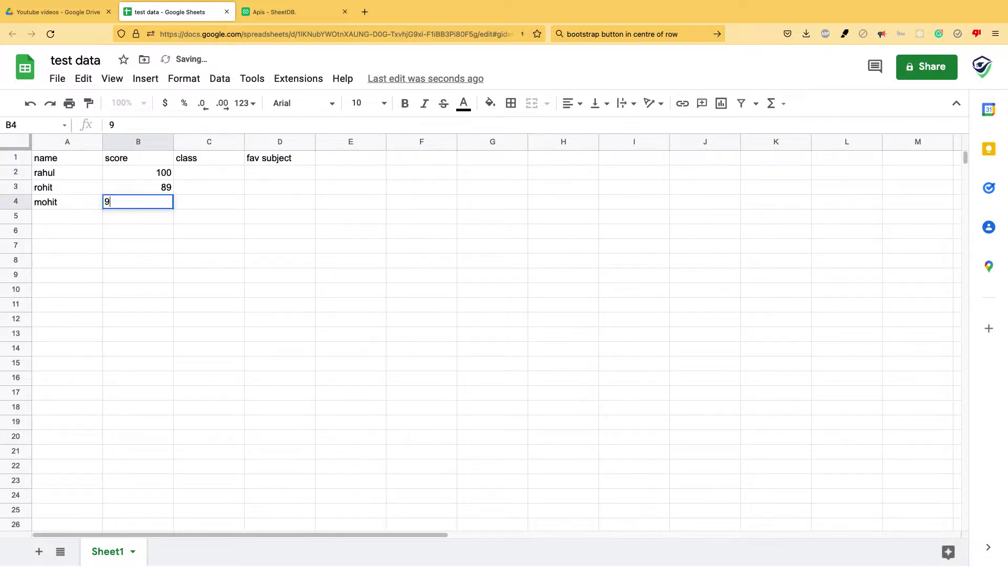
text(5)
key(Return)
Enter classes 5, 6 and 6 in C2–C4
key(Up)
key(Up)
key(Up)
key(Right)
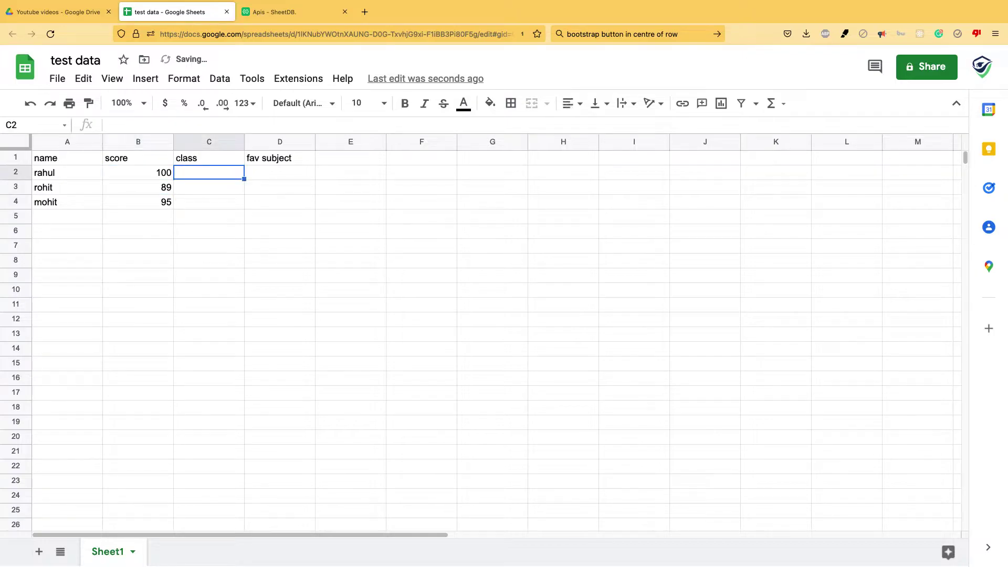
text(5)
key(Return)
text(6)
key(Return)
text(6)
key(Return)
Enter favourite subjects maths, science and social studies in D2–D4
key(Up)
key(Up)
key(Up)
key(Right)
text(maths)
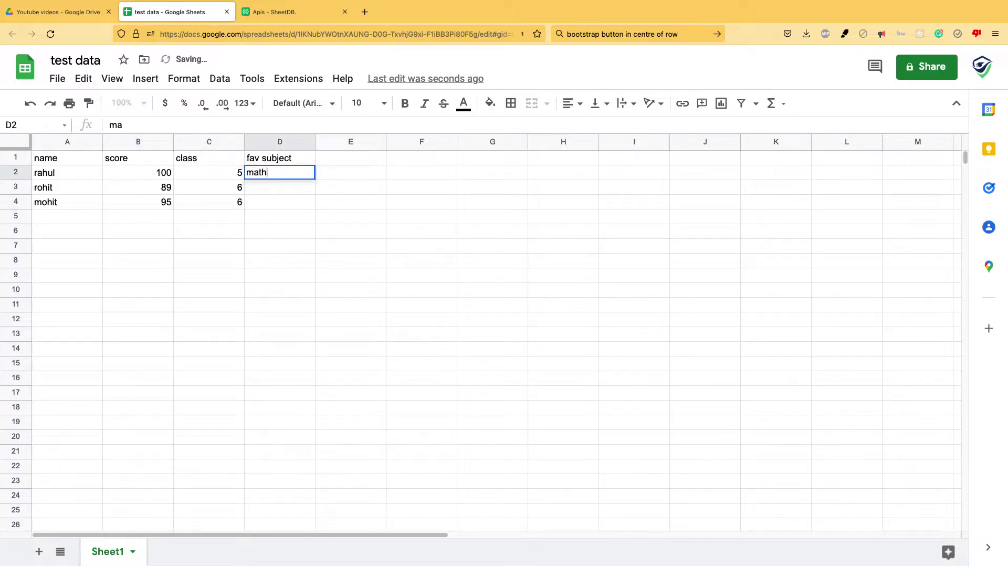
key(Return)
text(science)
key(Return)
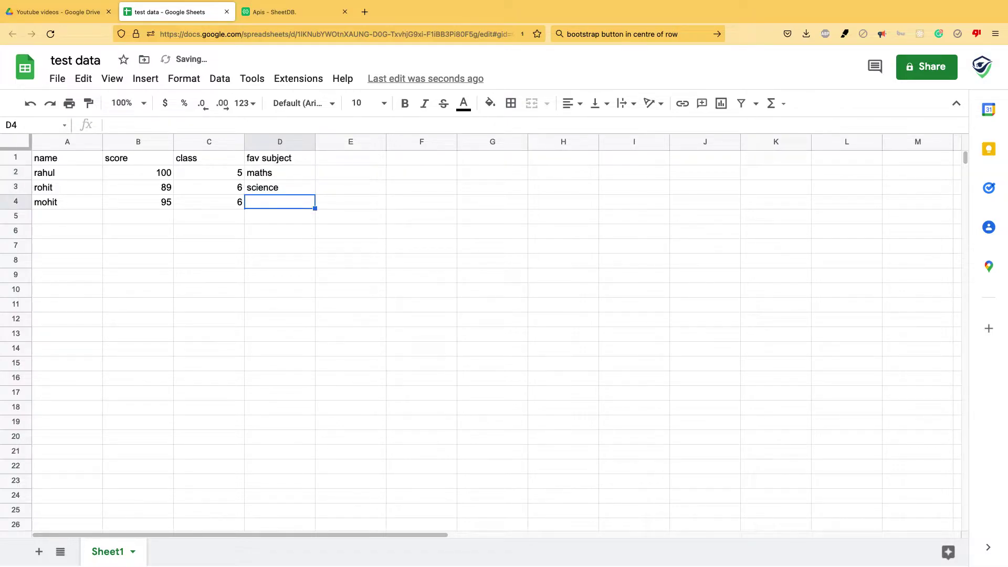
text(social studies)
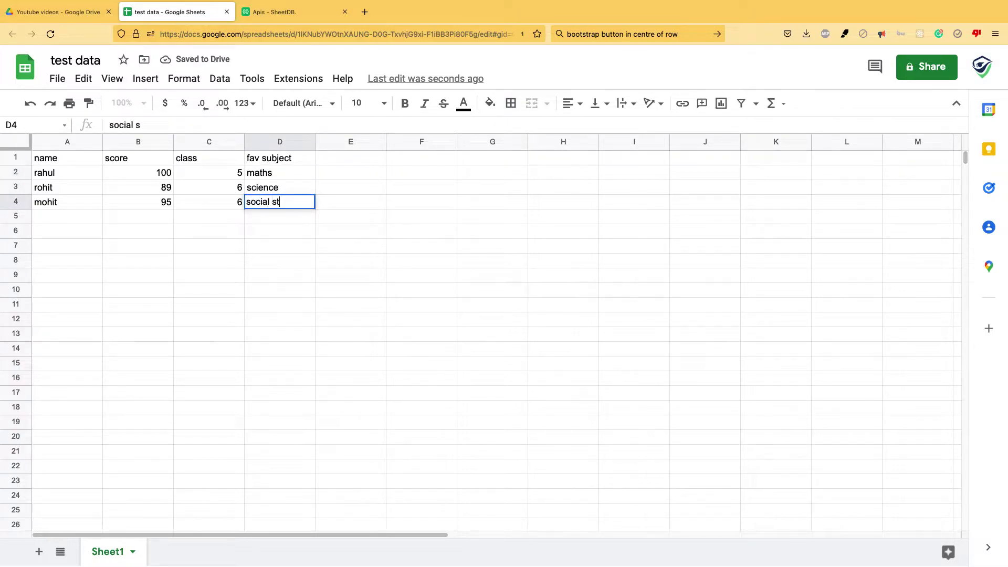
key(Return)
Copy the test data spreadsheet's share link
click(209, 216)
key(Left)
key(Left)
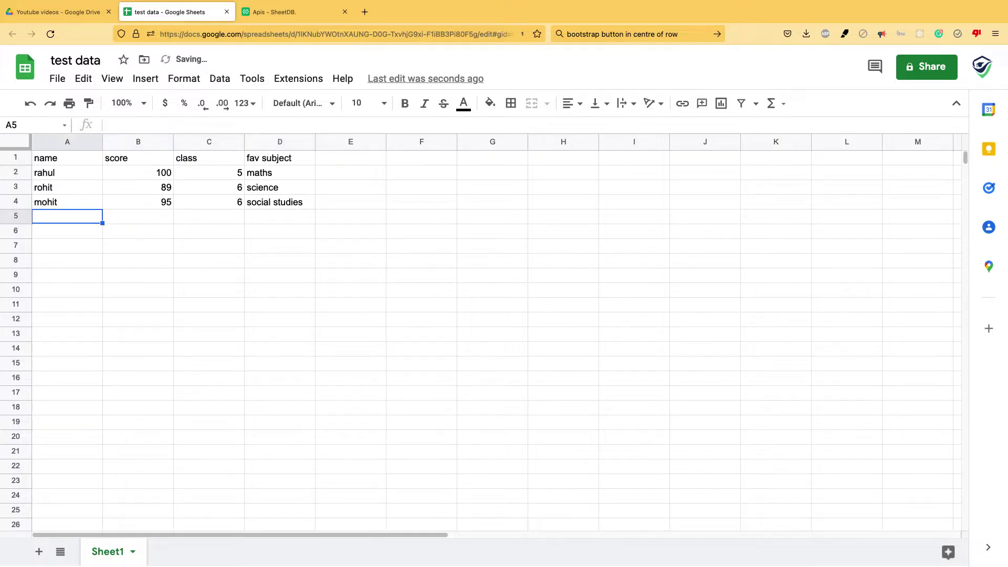
key(Up)
key(Up)
key(Up)
key(Up)
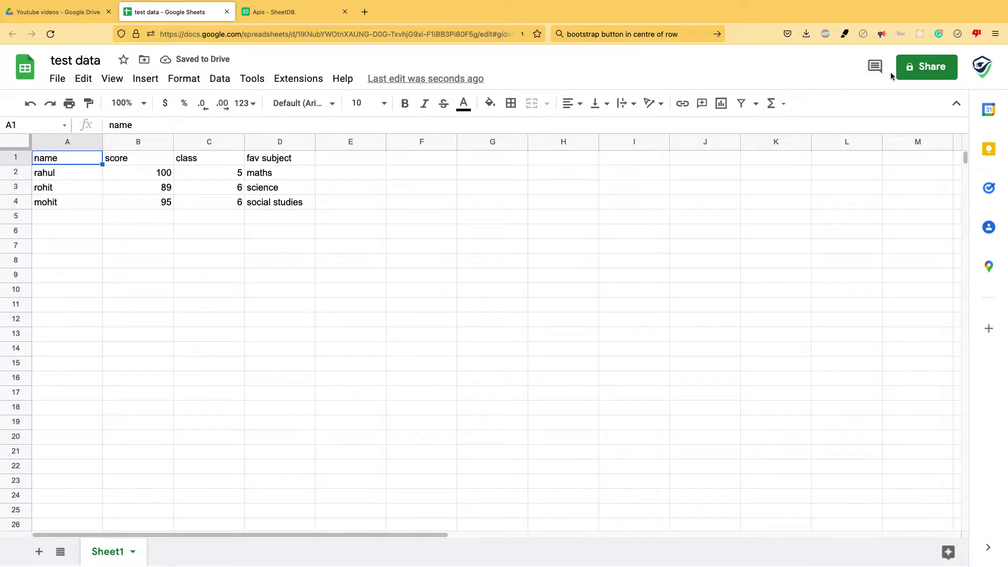
click(940, 70)
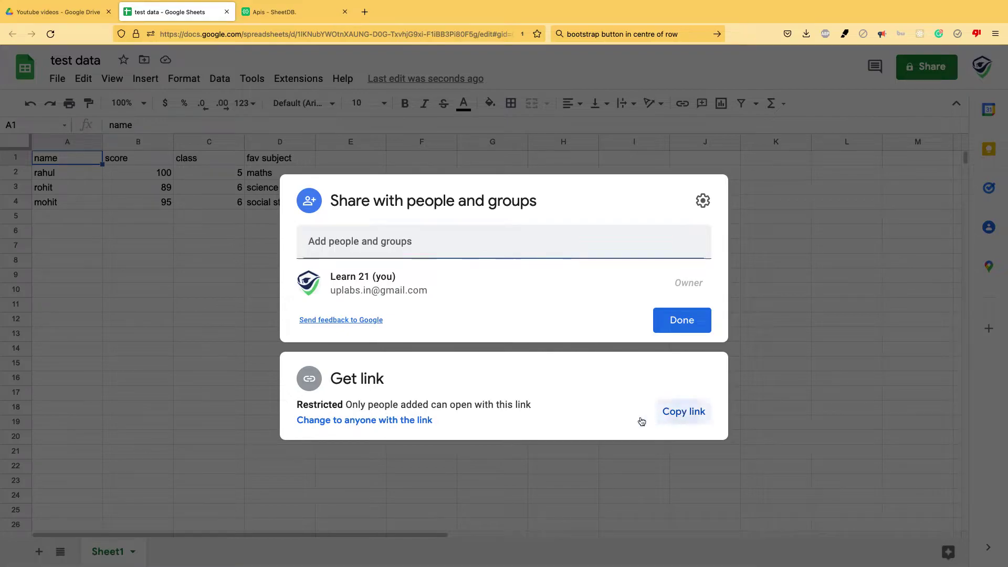
click(682, 411)
Paste the test data sheet link into SheetDB's Google Spreadsheet URL field and create the API
click(284, 12)
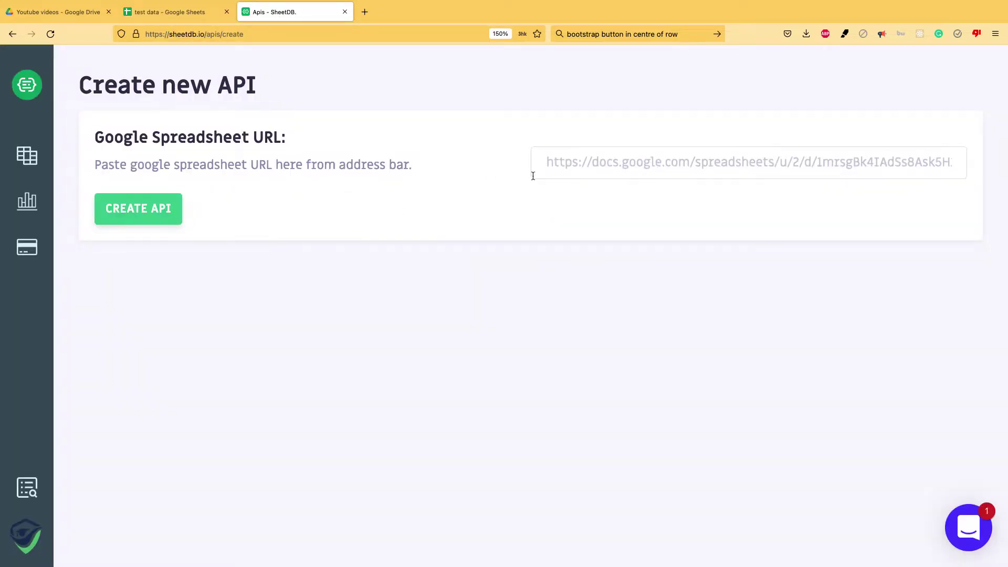
click(600, 171)
key(ctrl+v)
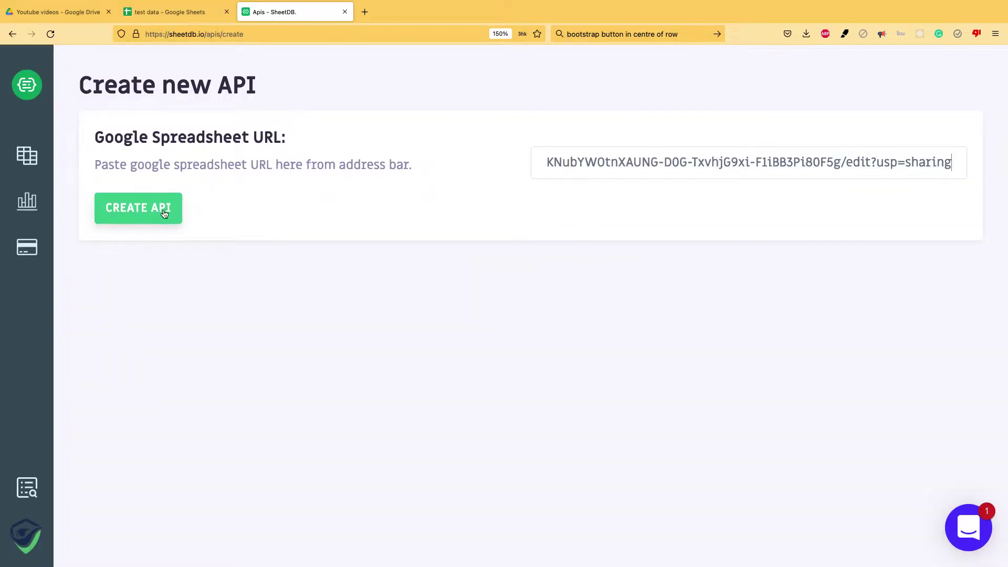
click(150, 210)
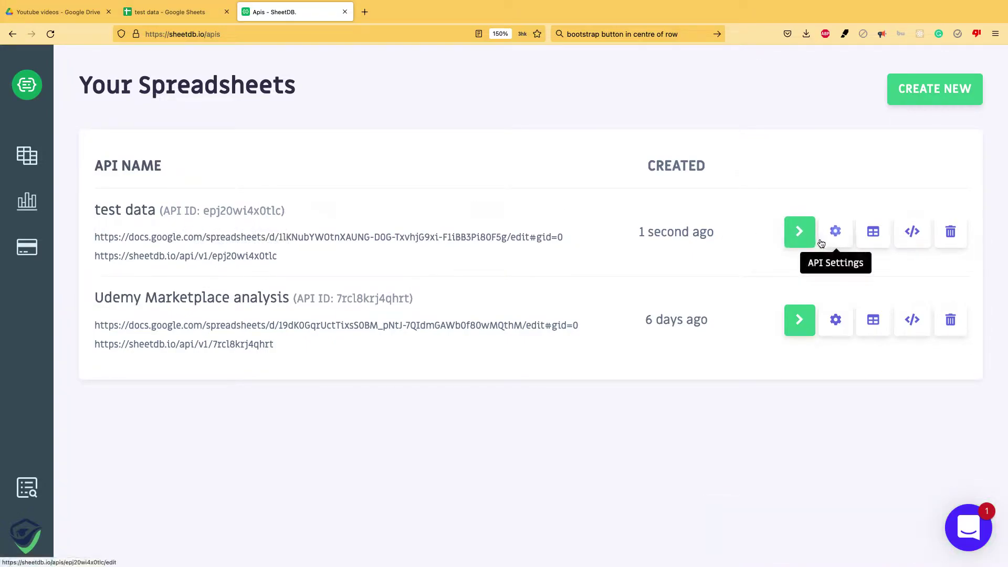
Load the test data API URL in a new Firefox tab to view its rows as JSON
drag(289, 256, 100, 250)
key(super+Tab)
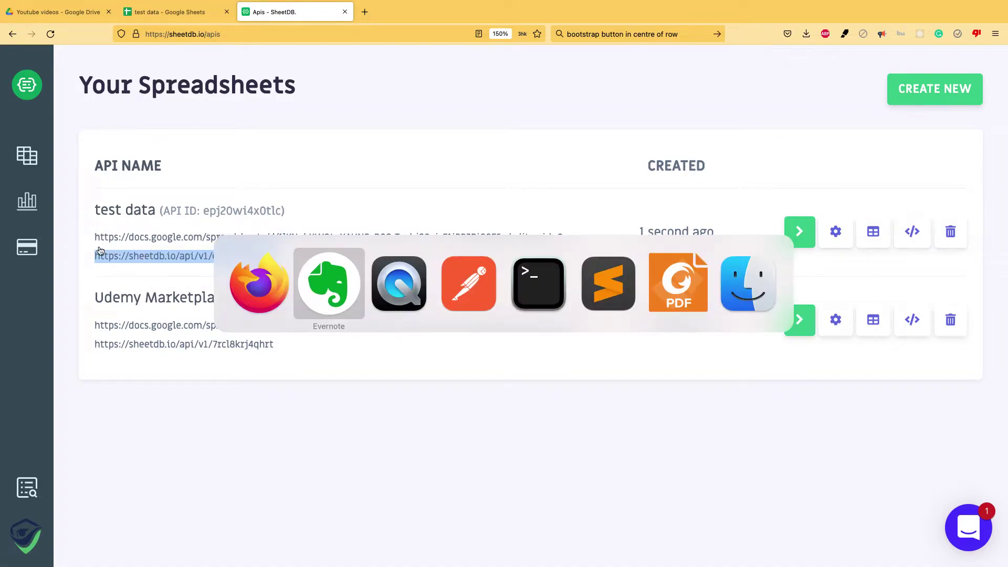
key(super+Tab)
key(super+Tab)
key(super+Tab)
key(super+Tab)
key(super+Tab)
key(super+Tab)
key(super+Tab)
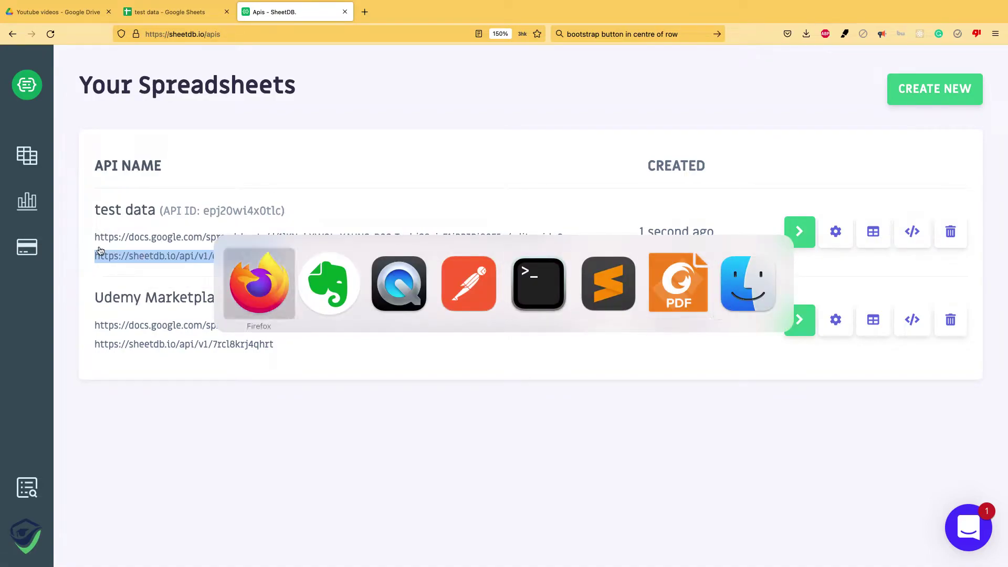
click(358, 13)
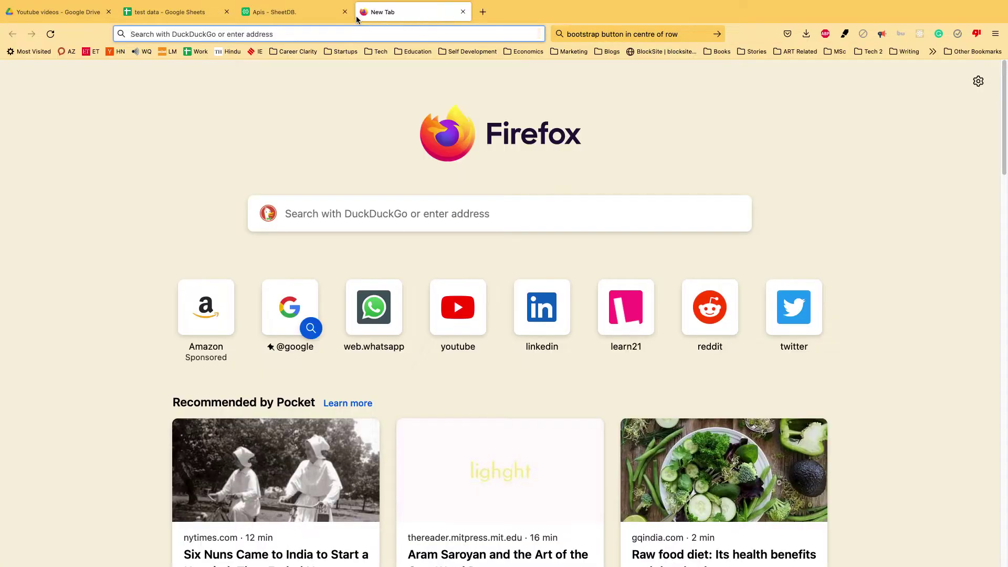
key(super+v)
key(Return)
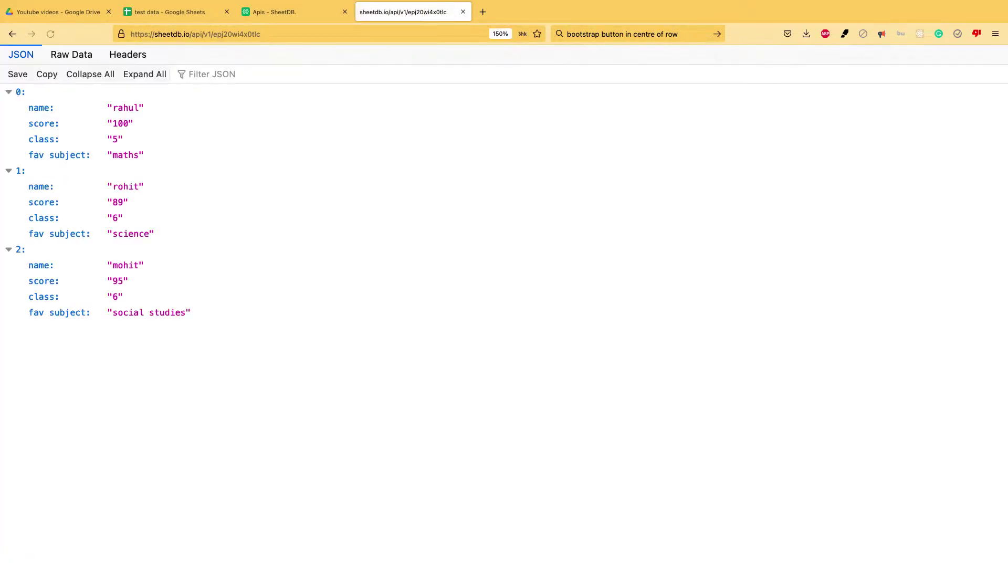
key(super+Tab)
key(super+Tab)
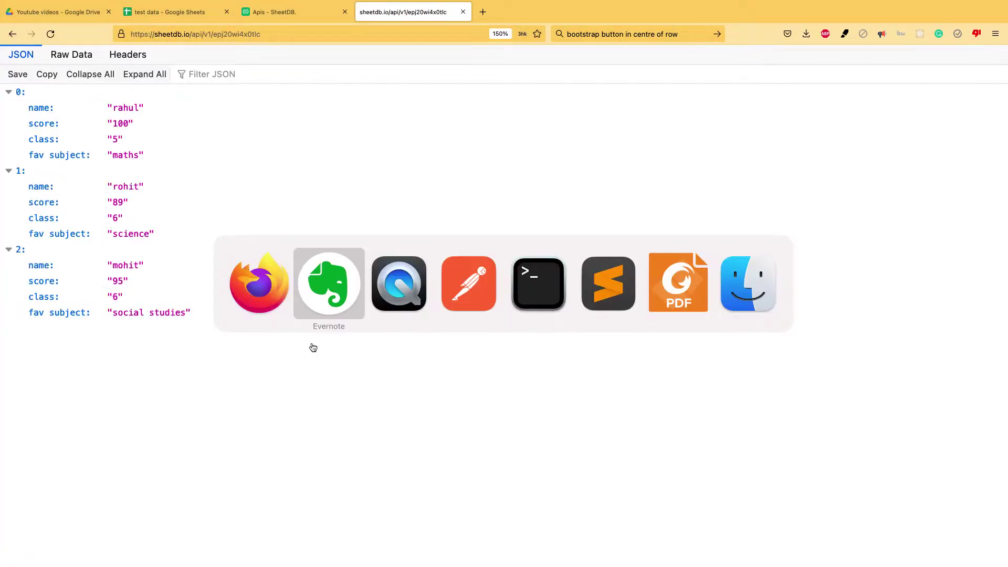
key(super+Tab)
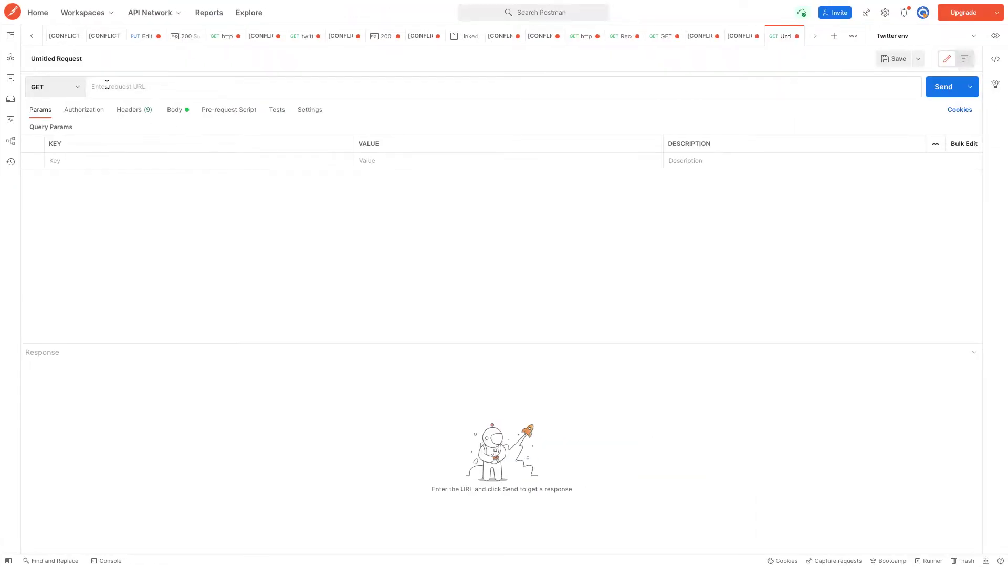
Send a GET request to the pasted SheetDB API URL and review the 200 OK JSON rows
key(super+v)
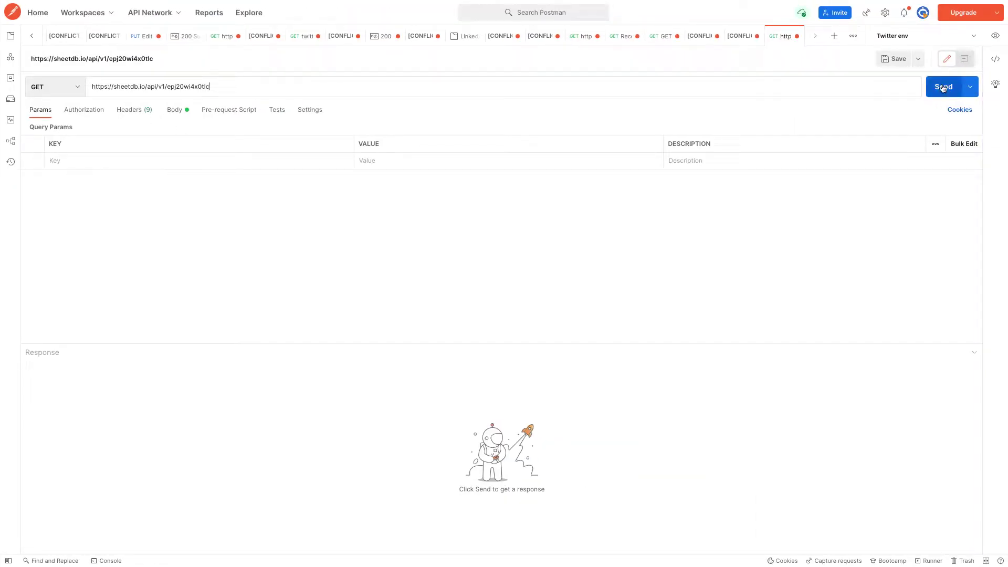
click(940, 87)
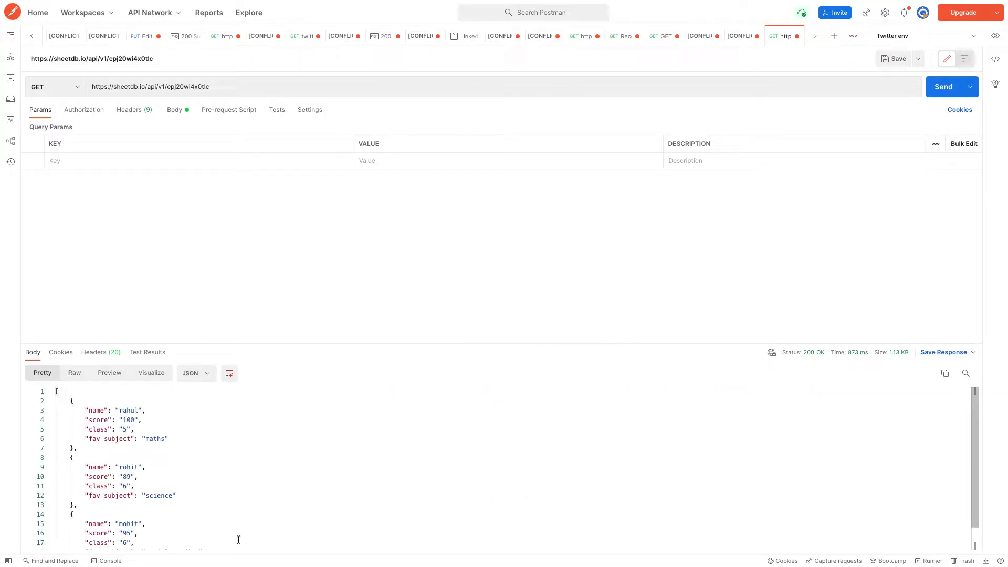
scroll(279, 498, down, 1)
key(super+Tab)
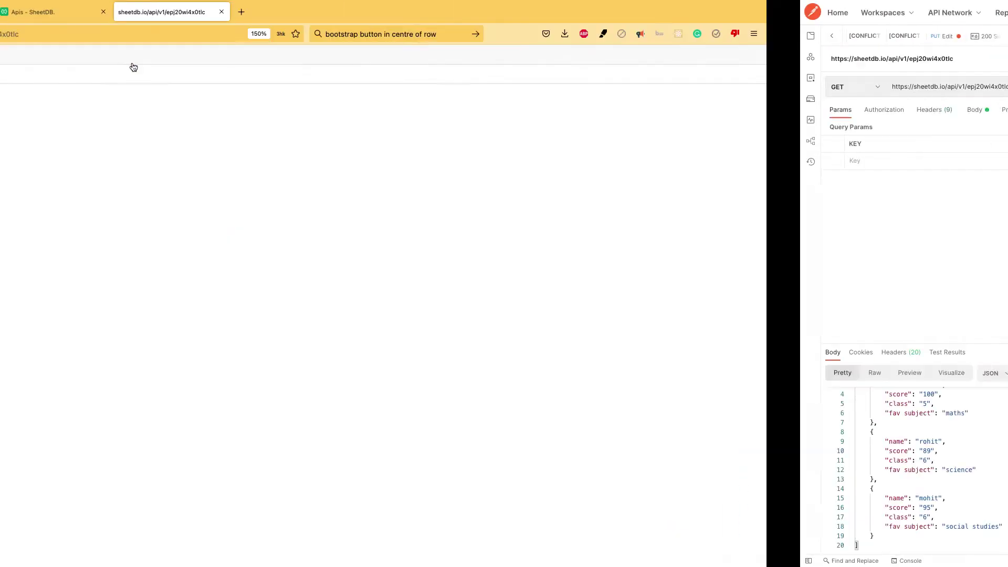
Check the test data sheet, its JSON view and Postman's response, then reopen the Apis - SheetDB tab
click(176, 12)
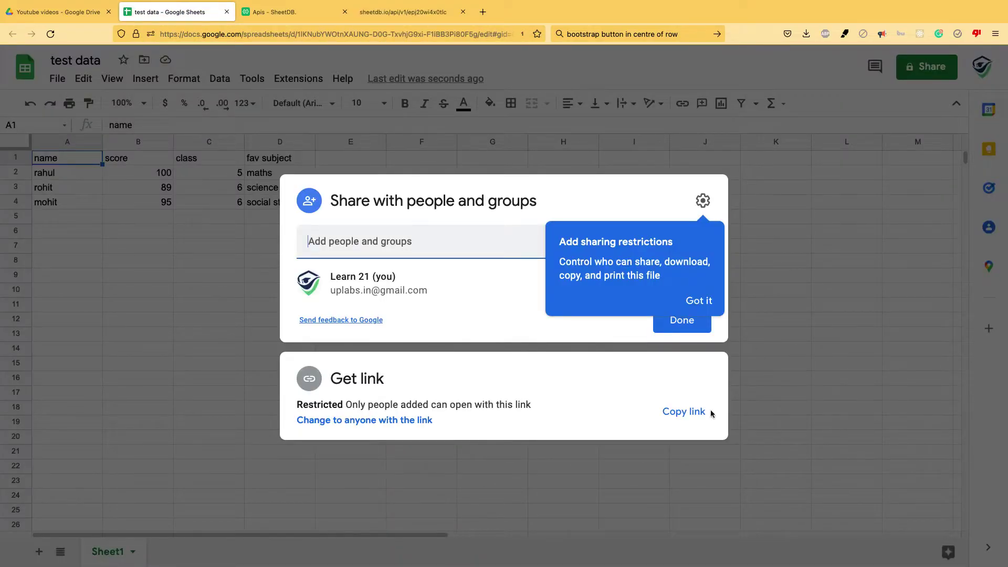
key(ctrl+super+f)
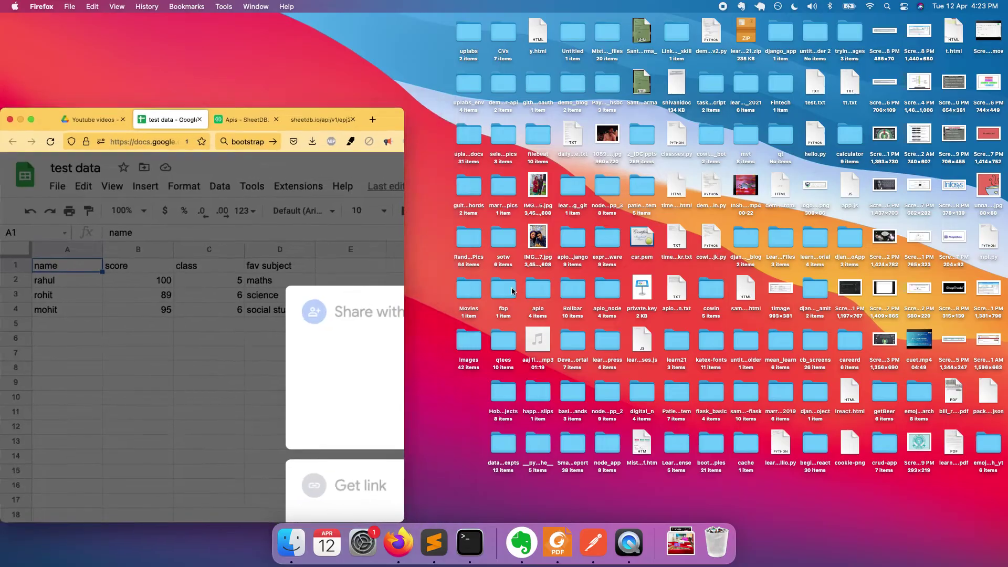
click(33, 120)
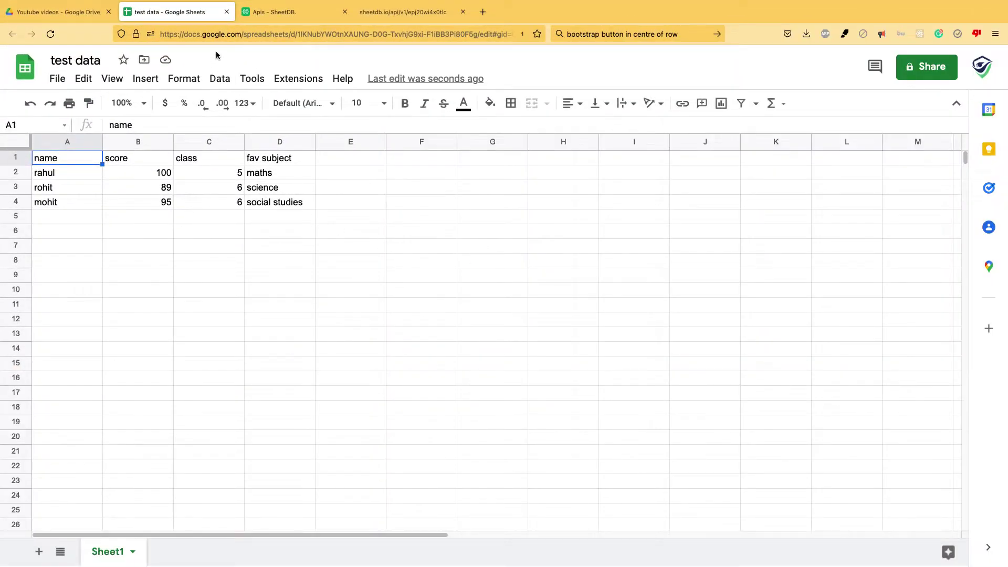
click(403, 8)
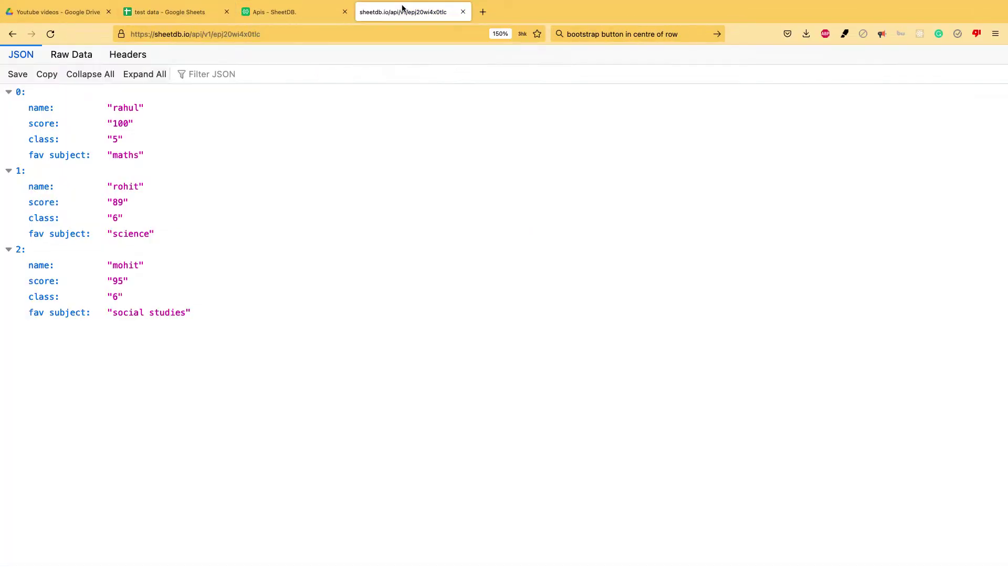
key(super+Tab)
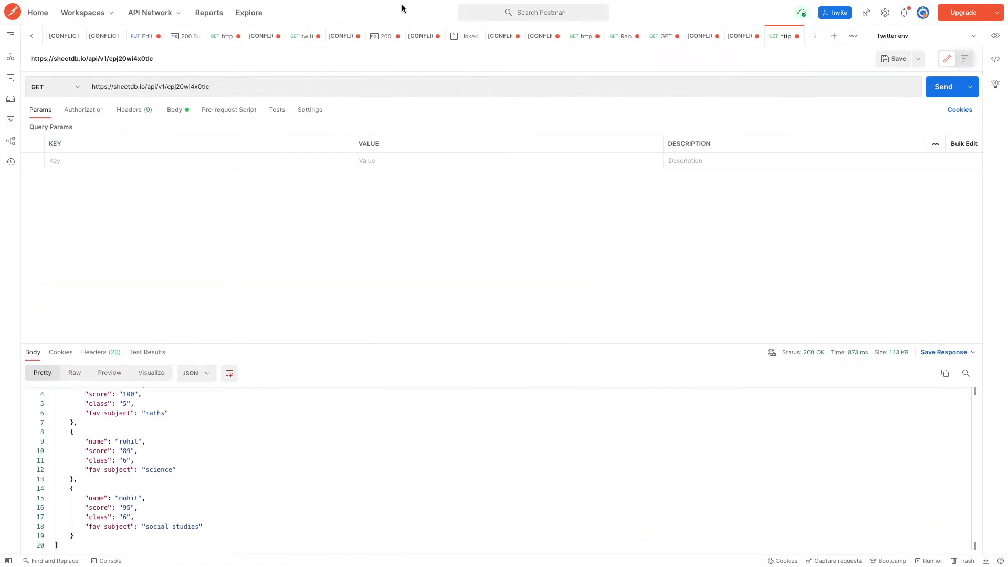
key(super+Tab)
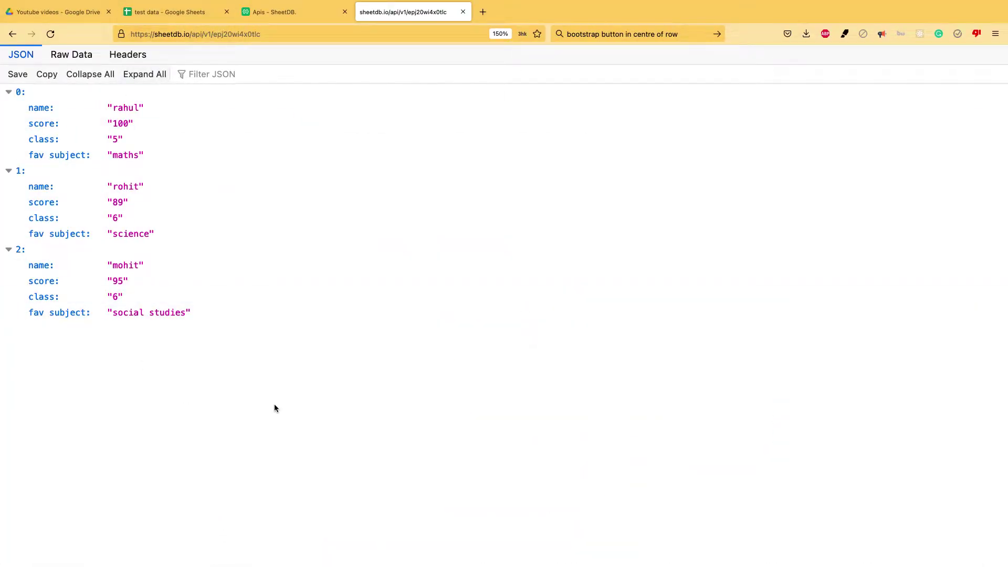
key(super+Tab)
key(super+Tab)
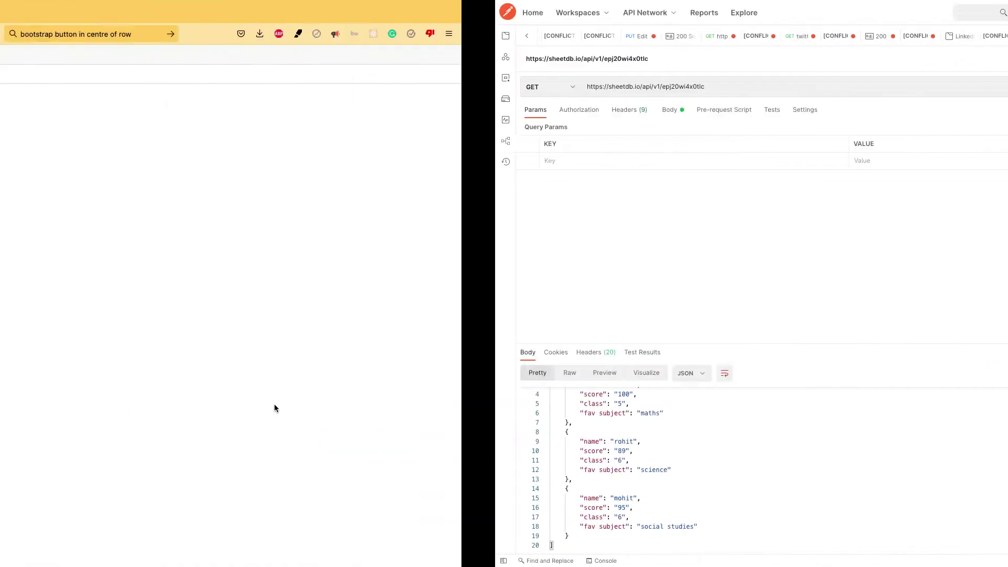
click(311, 12)
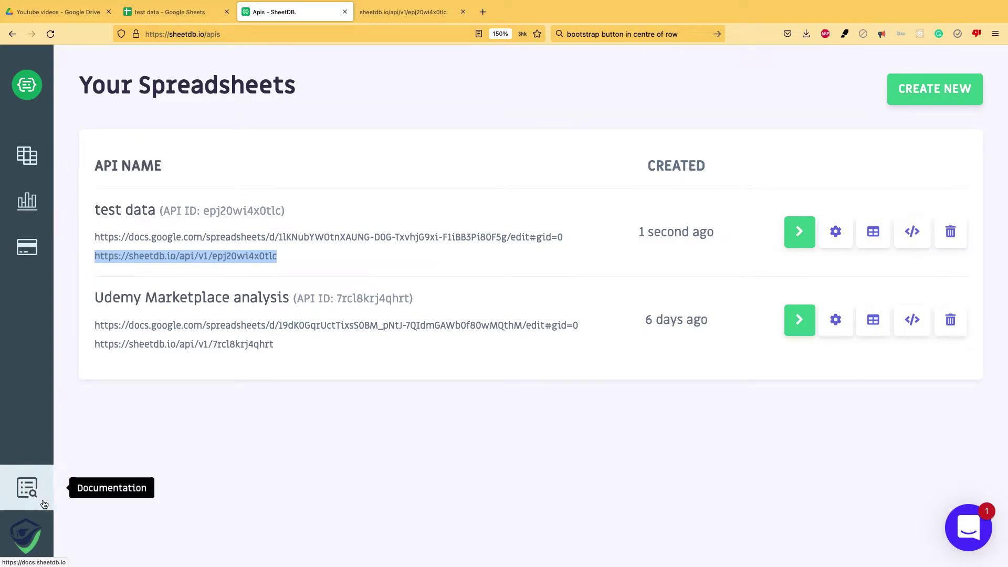
Select the example URL under GET - Keys in SheetDB's documentation
click(27, 487)
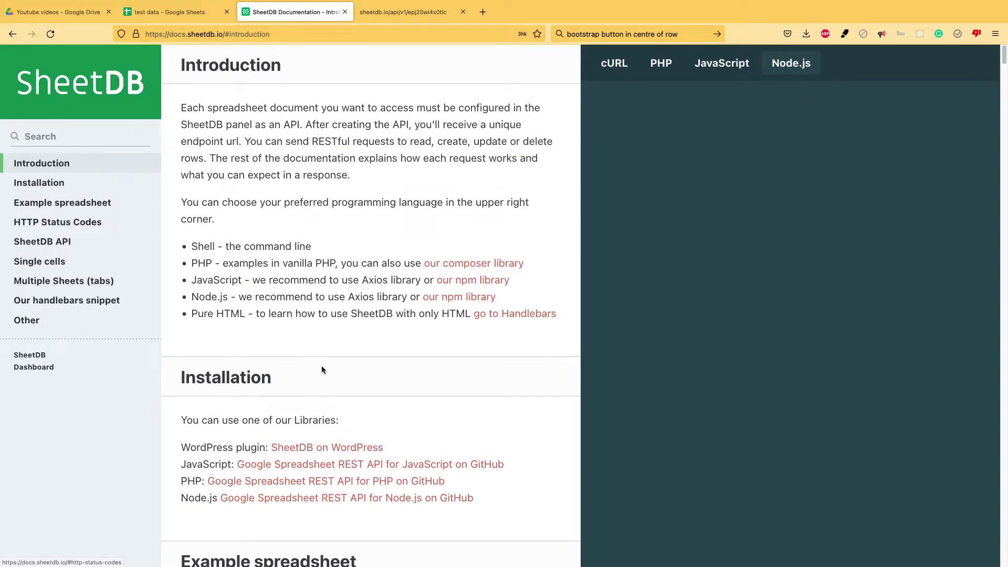
scroll(317, 364, down, 5)
scroll(329, 366, down, 15)
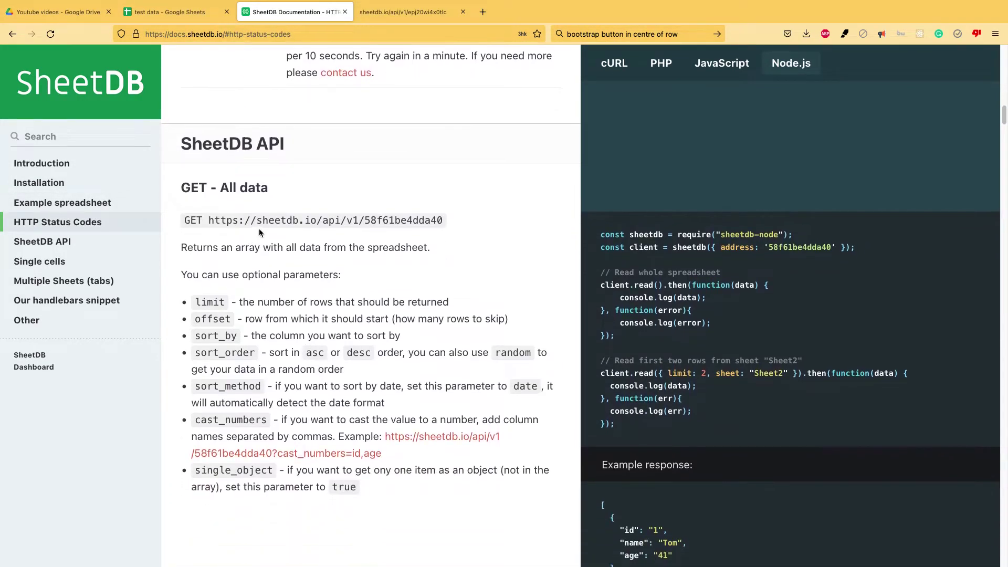
scroll(349, 360, down, 8)
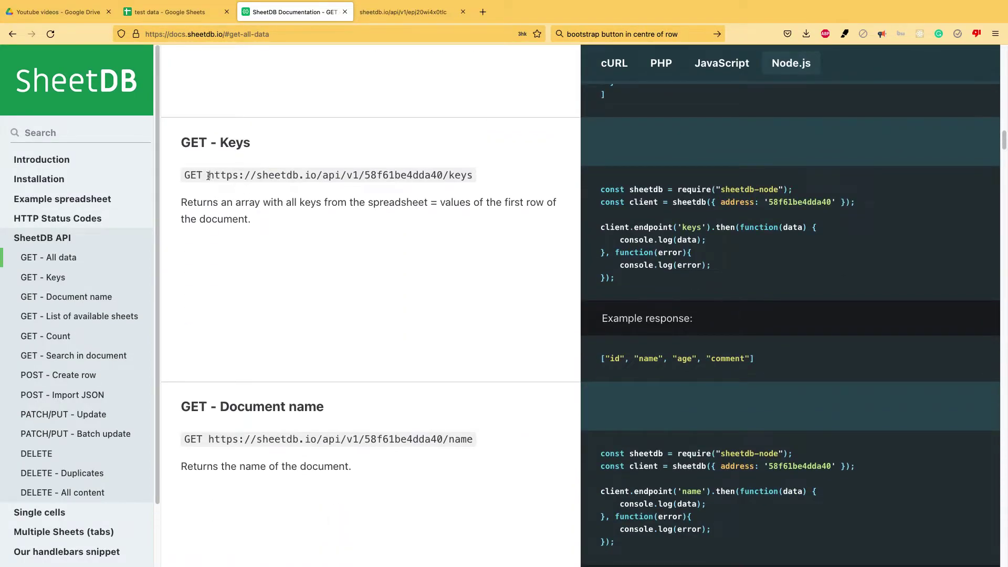
drag(209, 176, 464, 180)
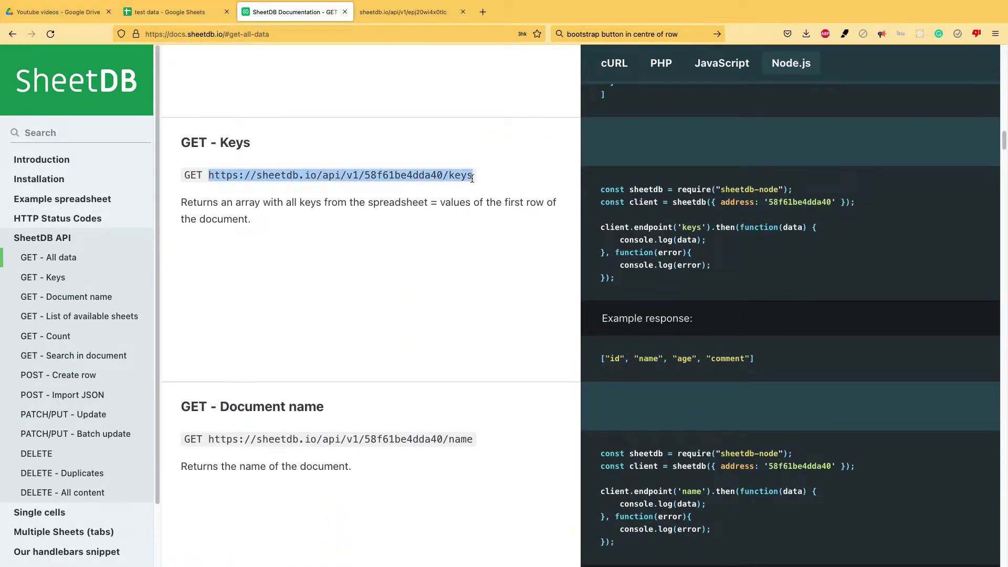
key(super+Tab)
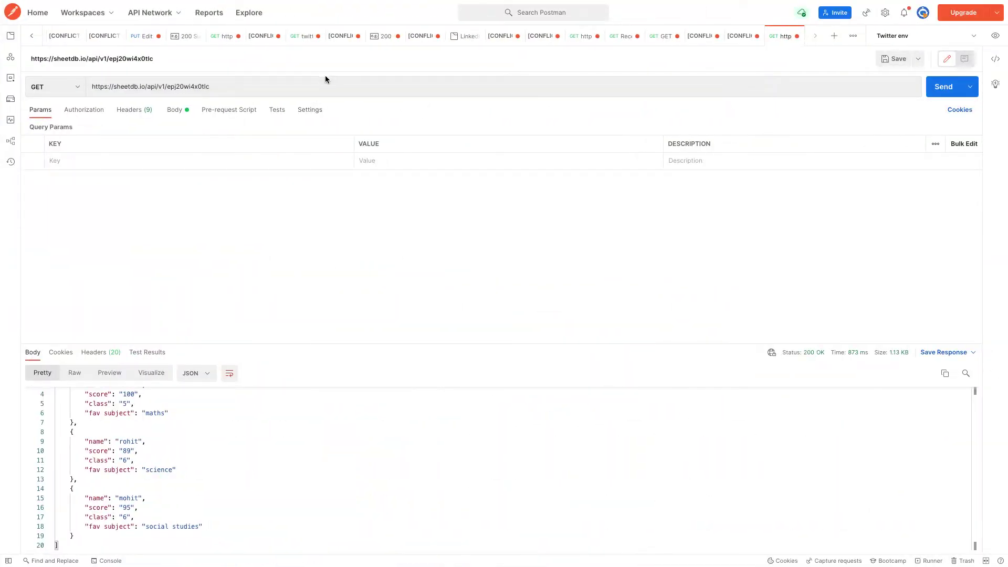
Send a keys request with the pasted keys URL and compare the response with the docs example
click(266, 89)
drag(266, 88, 69, 82)
text(https://sheetdb.io/api/v1/58f61be4dda40/keys)
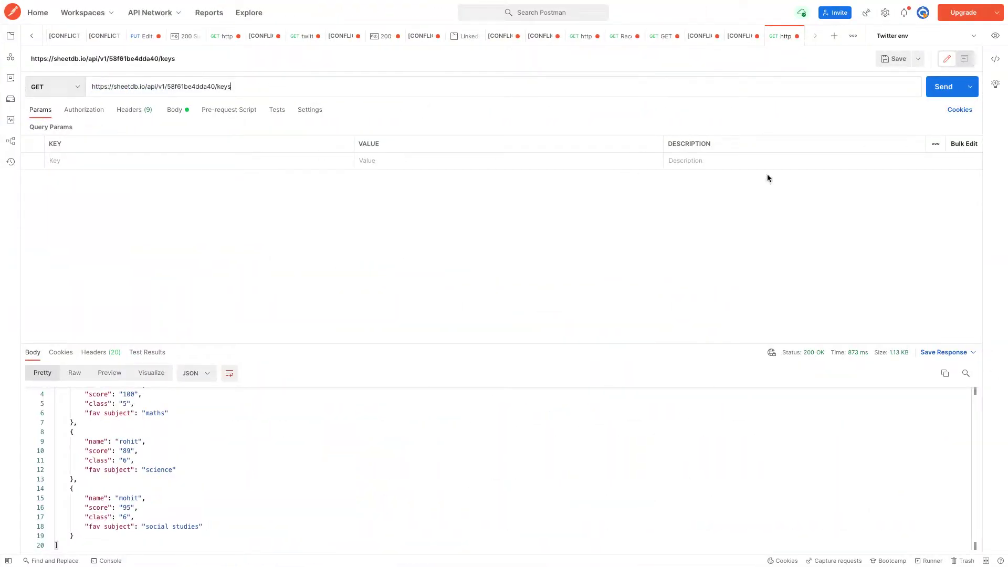
click(943, 86)
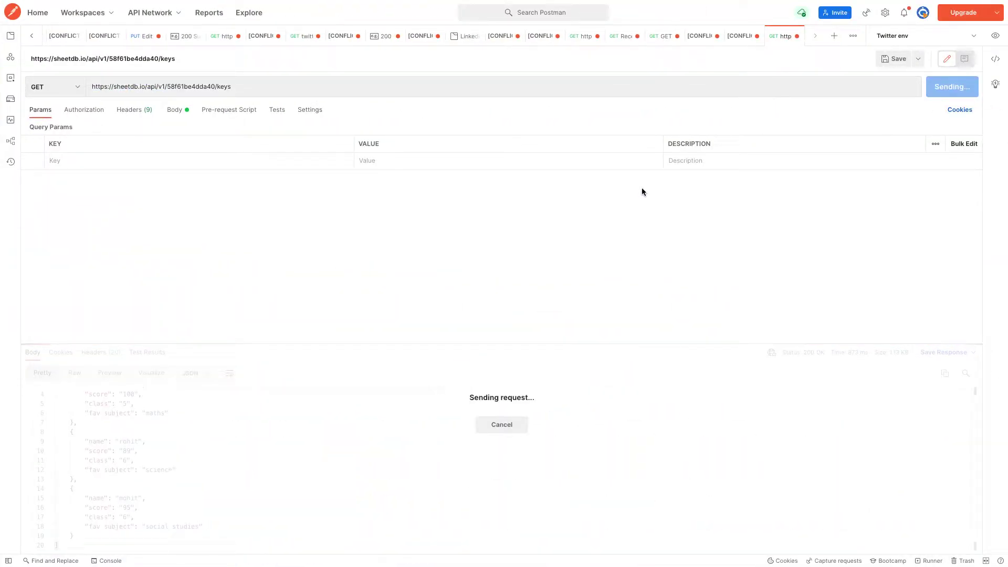
drag(82, 455, 48, 394)
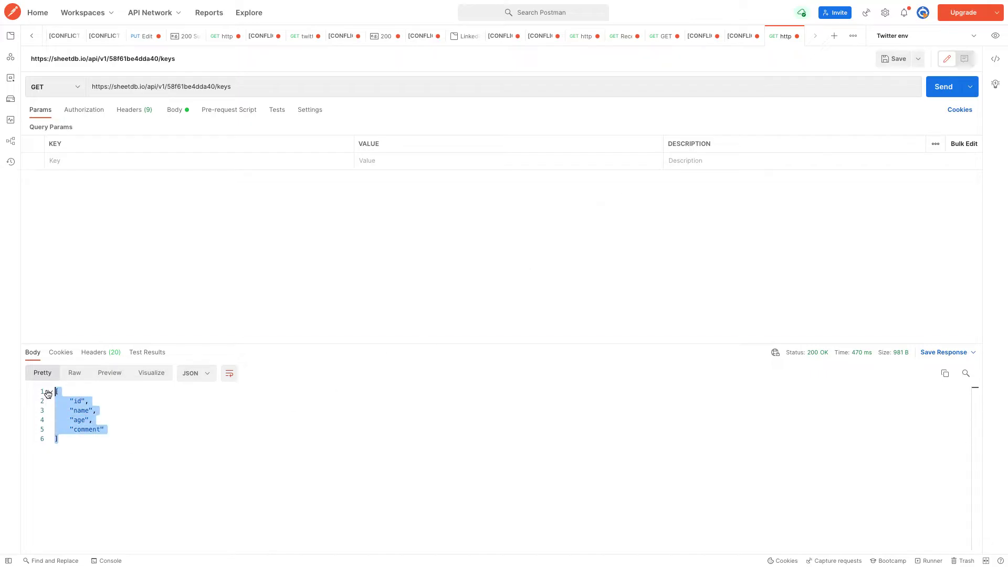
key(super+Tab)
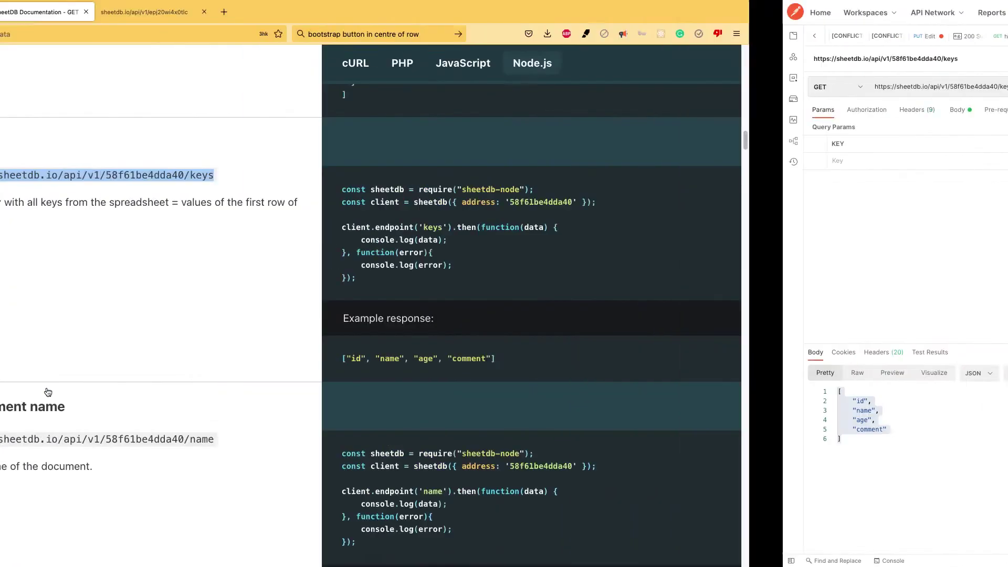
key(super+Tab)
key(super+Tab)
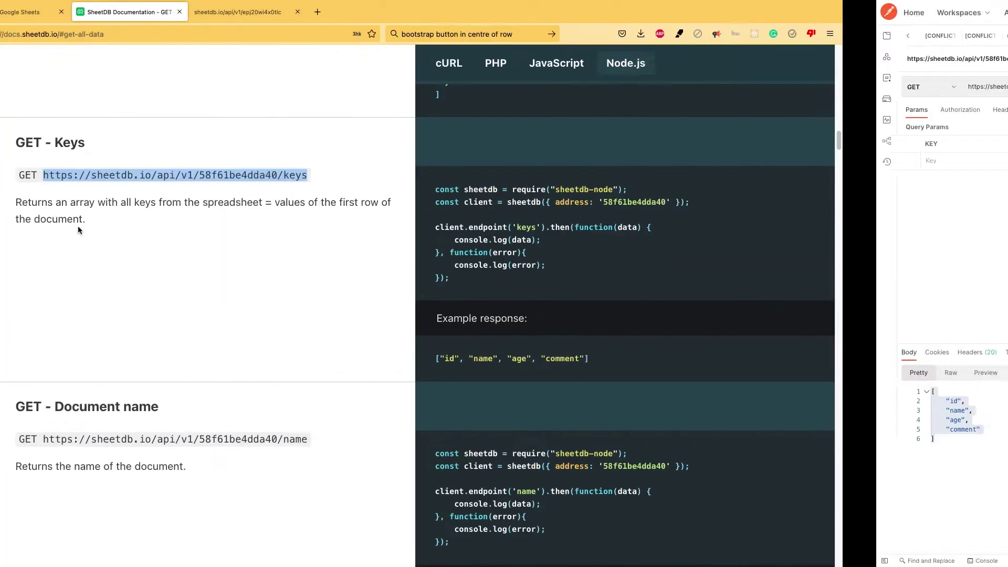
Check the fav subject header in the test data sheet and copy the test data API ID
click(172, 16)
click(292, 157)
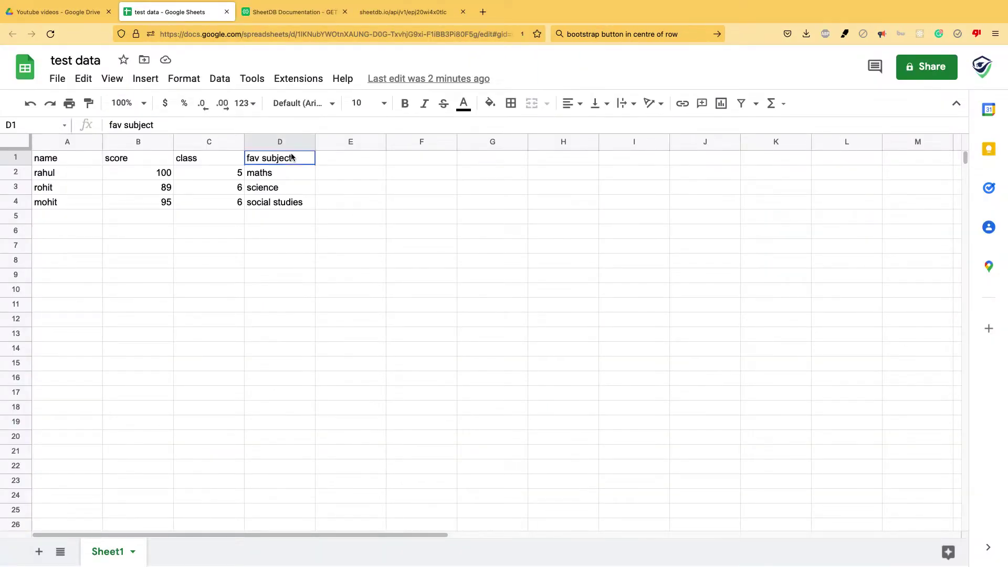
key(super+Tab)
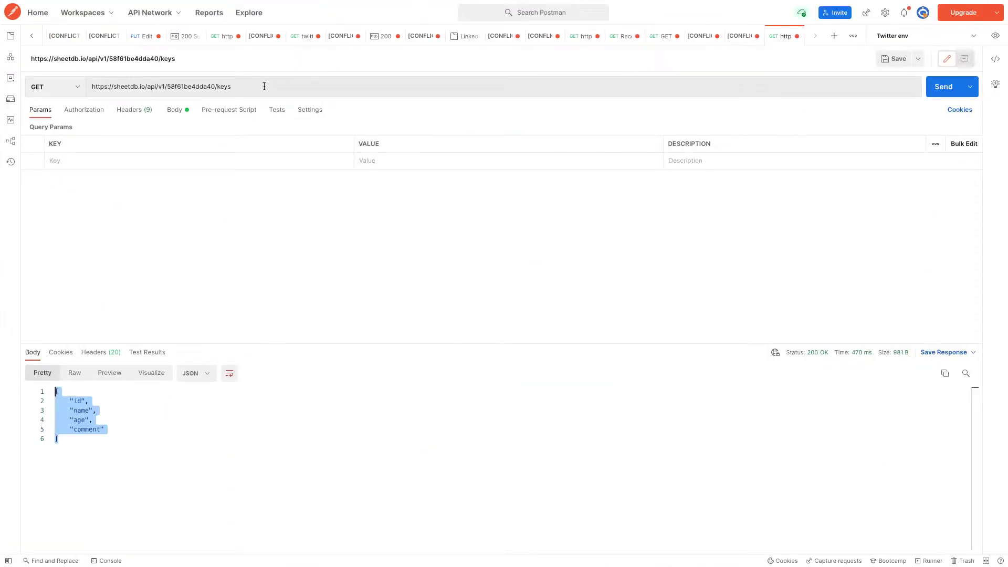
key(super+Tab)
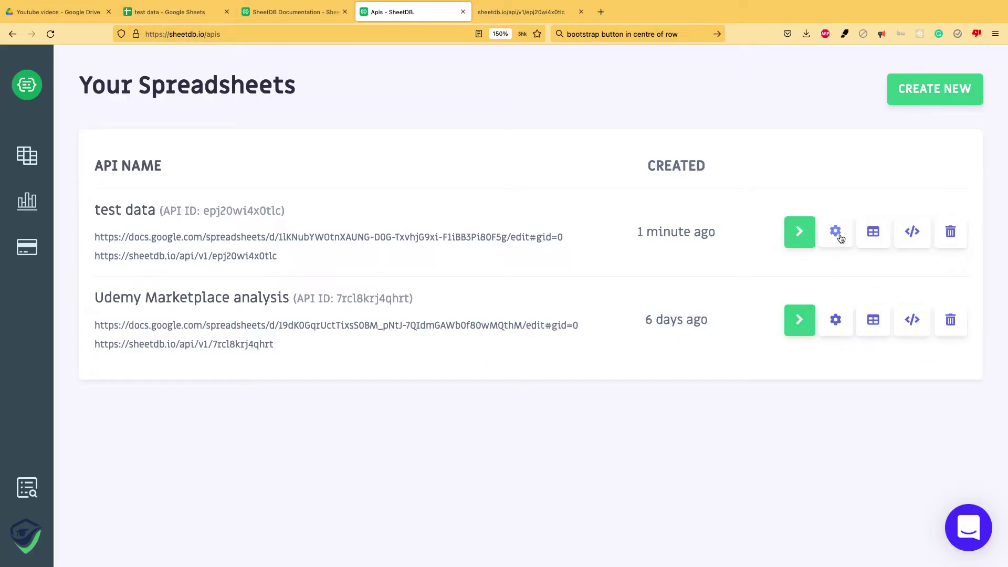
key(ctrl+Tab)
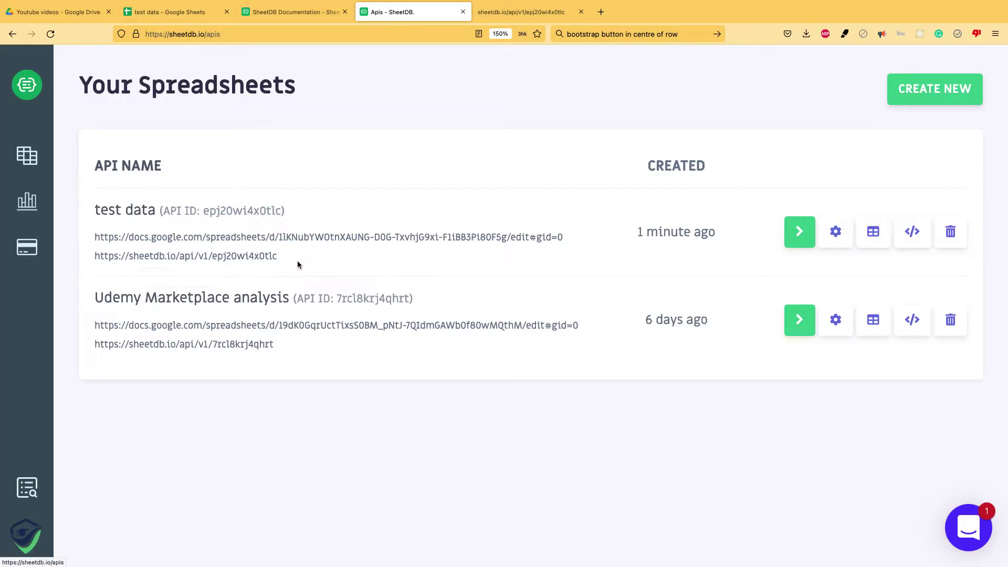
drag(295, 261, 218, 264)
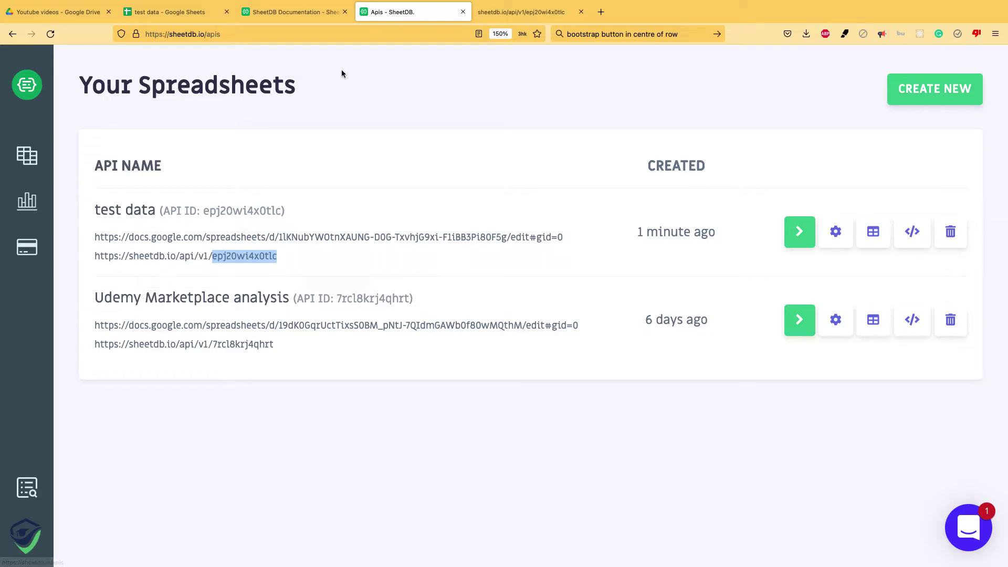
key(super+Tab)
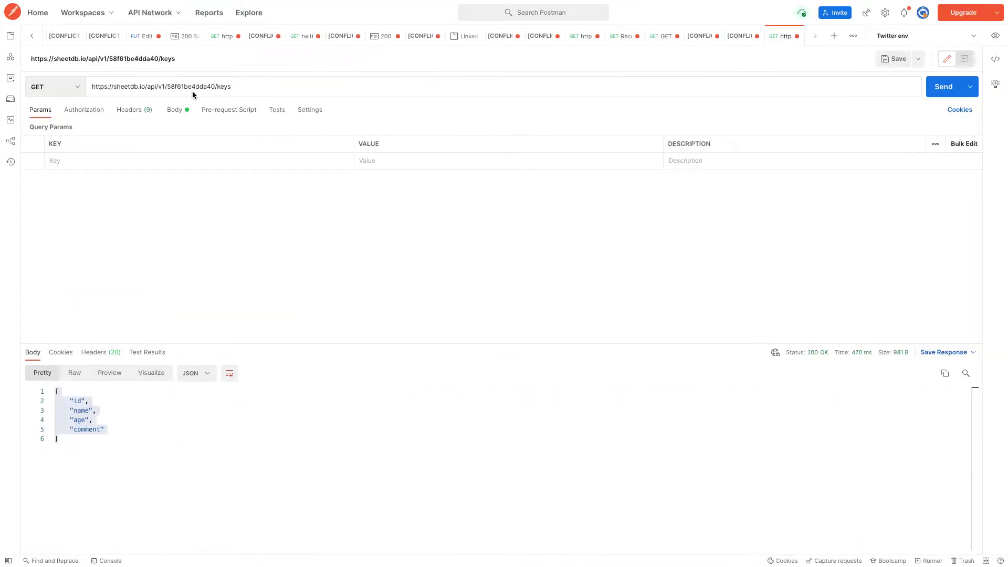
Swap the new API ID into the keys URL, returning name, score, class and fav subject
double_click(191, 87)
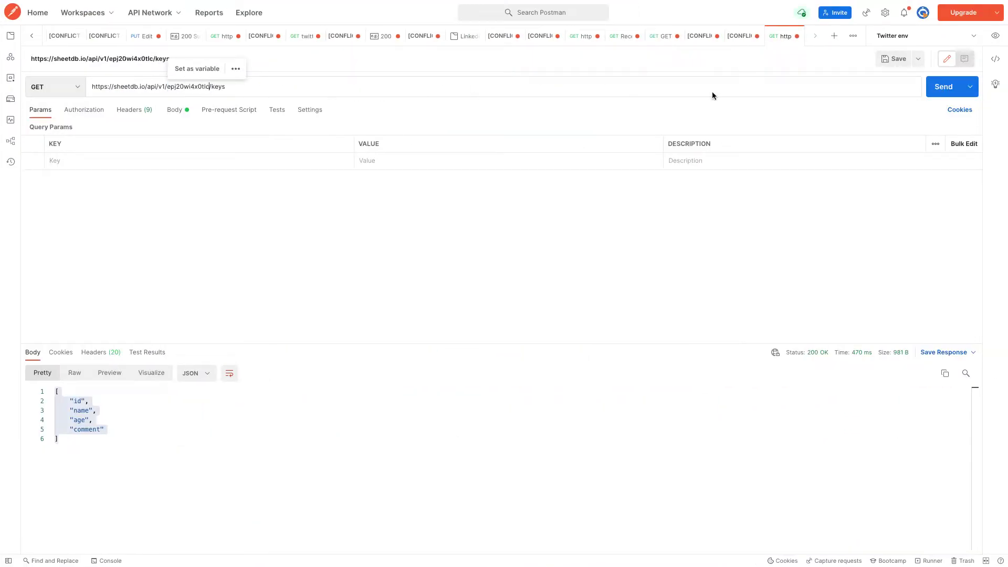
click(941, 88)
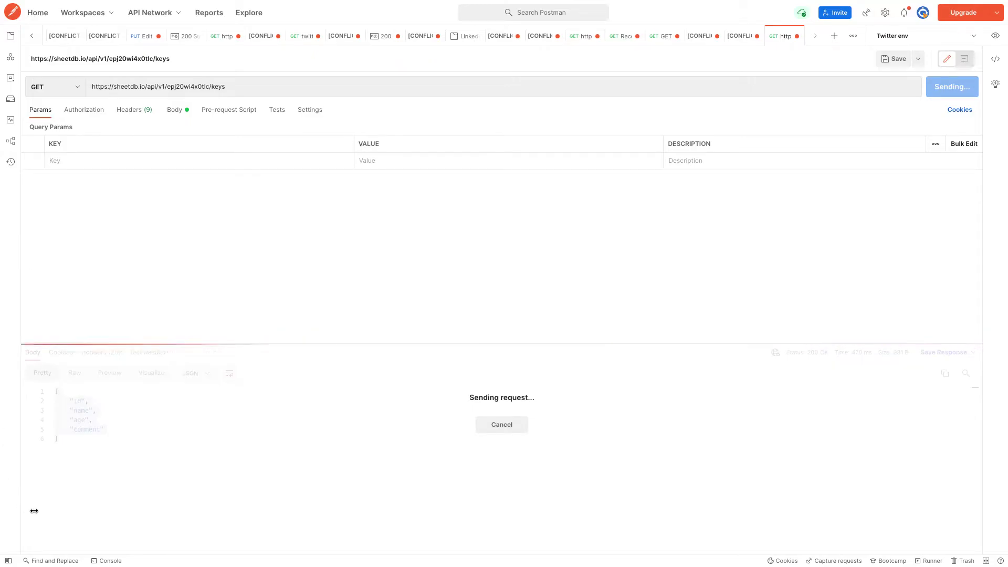
key(super+Tab)
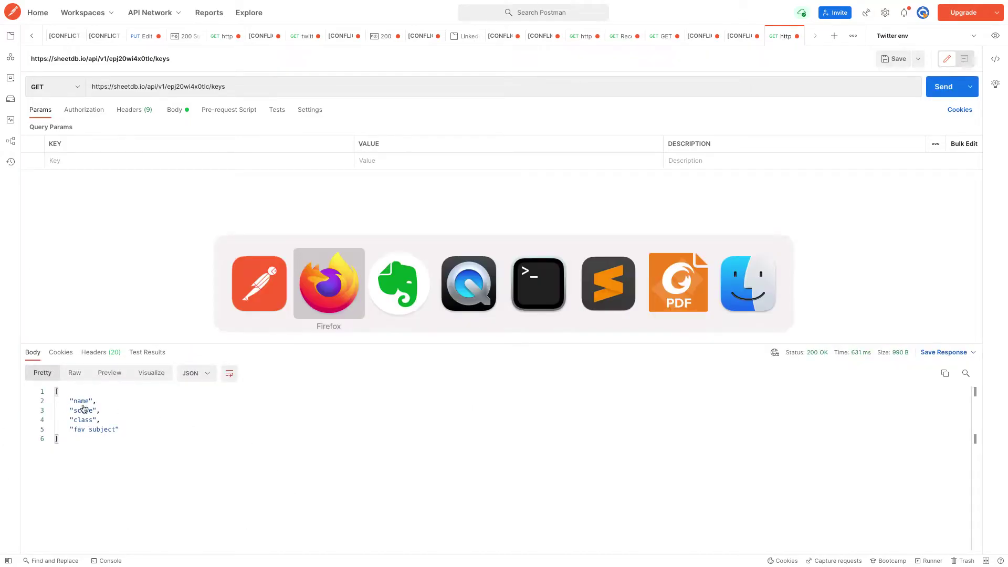
Find SheetDB's POST create-row documentation and copy its single-row example JSON body
click(293, 14)
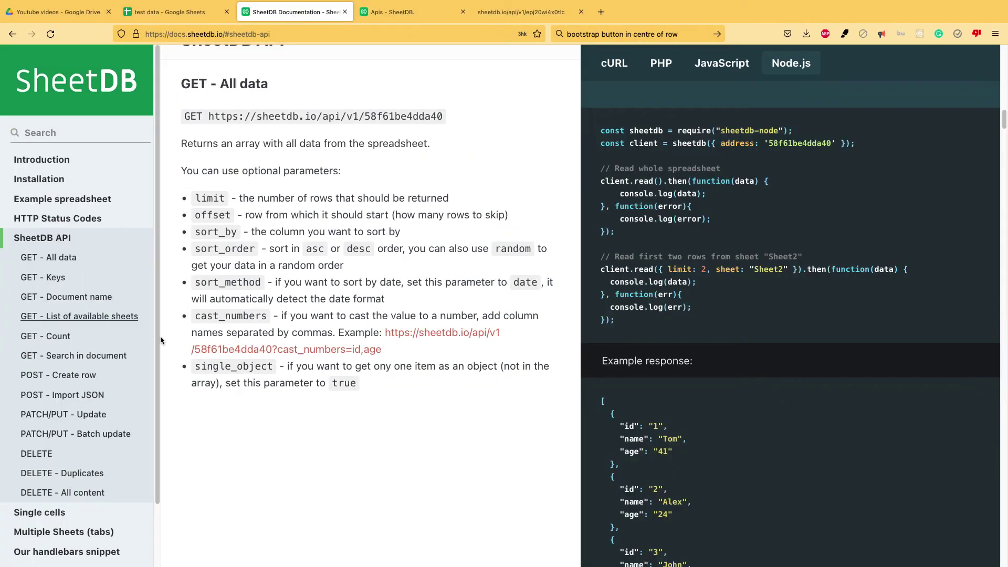
click(63, 375)
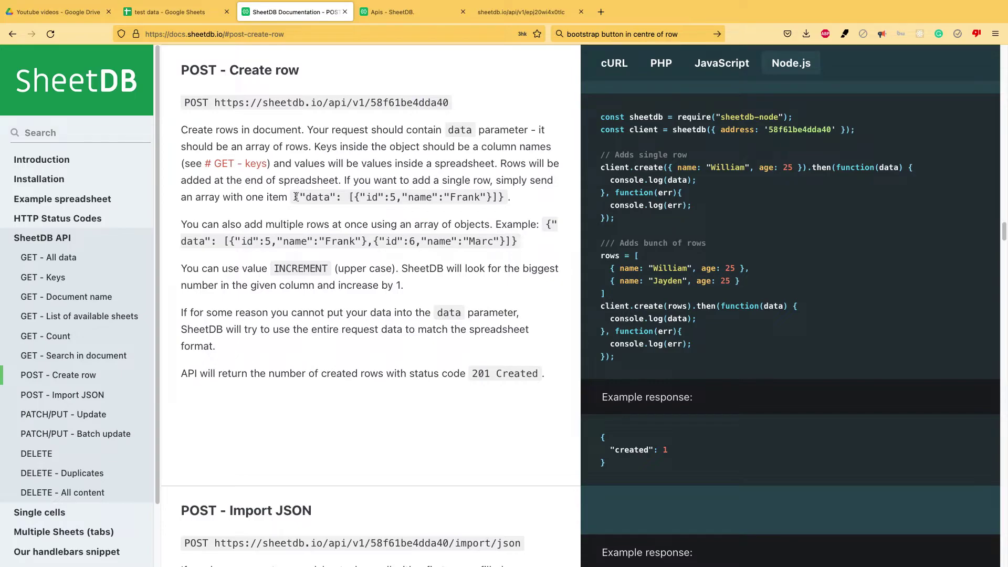
drag(295, 197, 511, 195)
key(super+c)
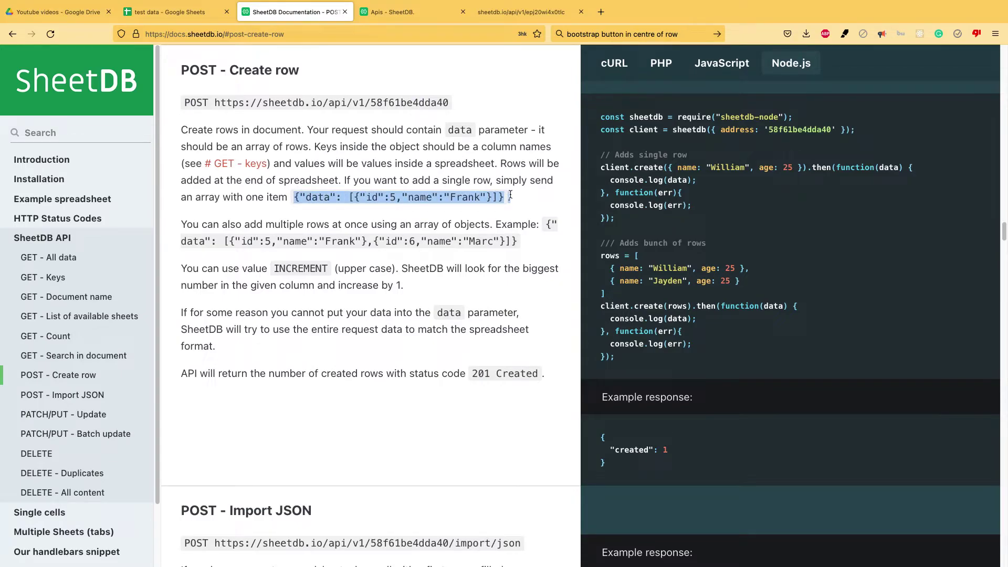
key(super+Tab)
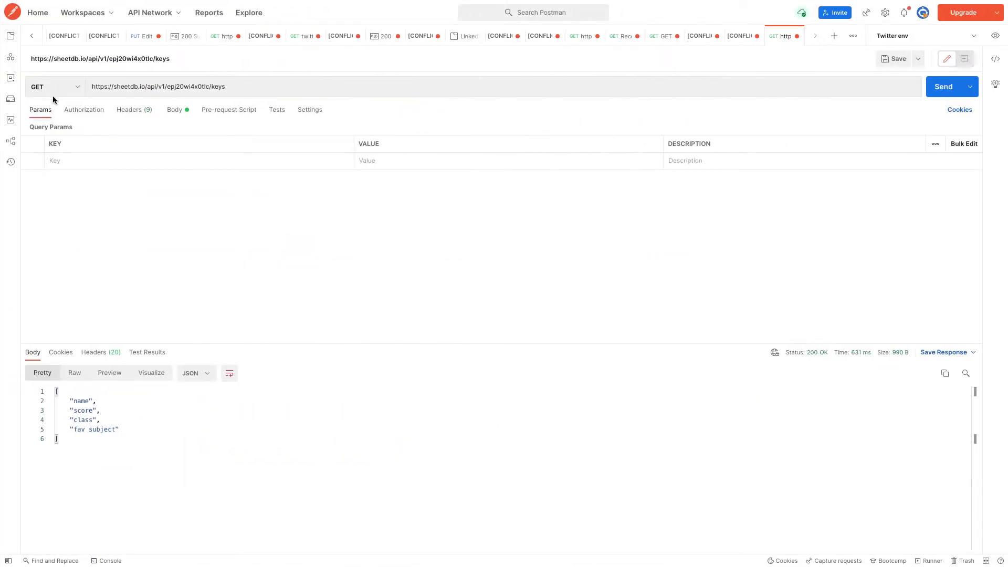
click(66, 93)
Make the request a POST and paste the example row as its JSON body
click(42, 127)
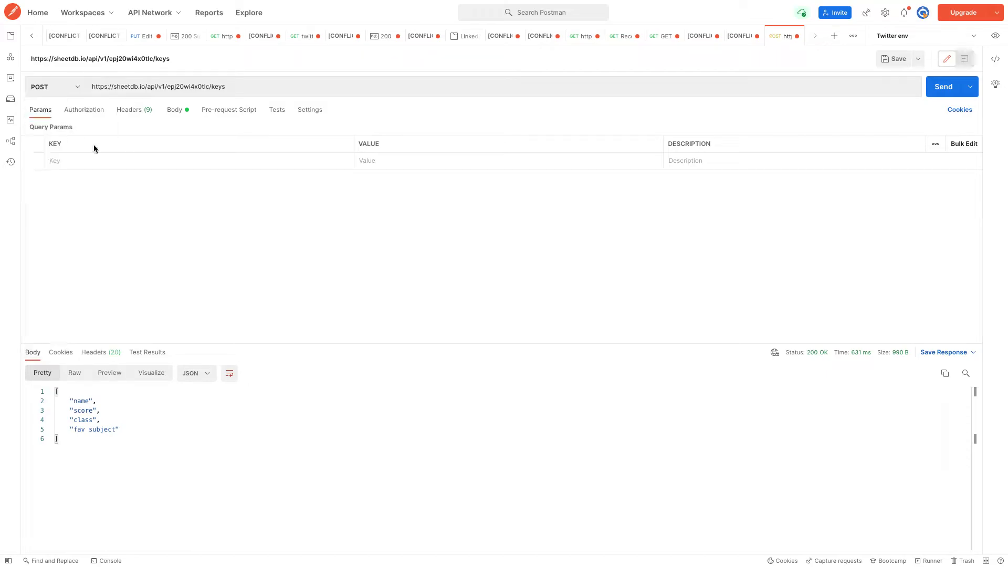
click(176, 111)
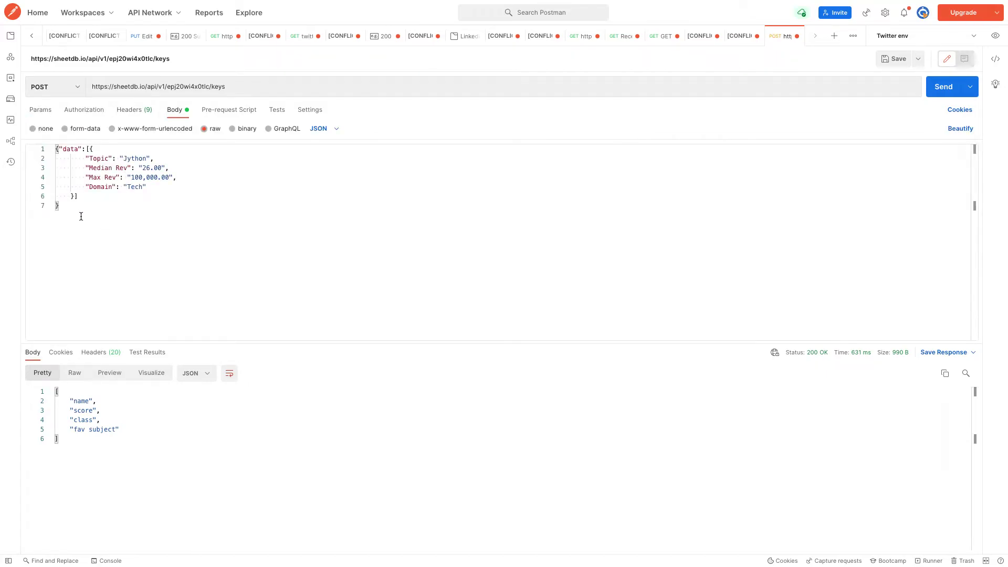
key(super+a)
key(super+v)
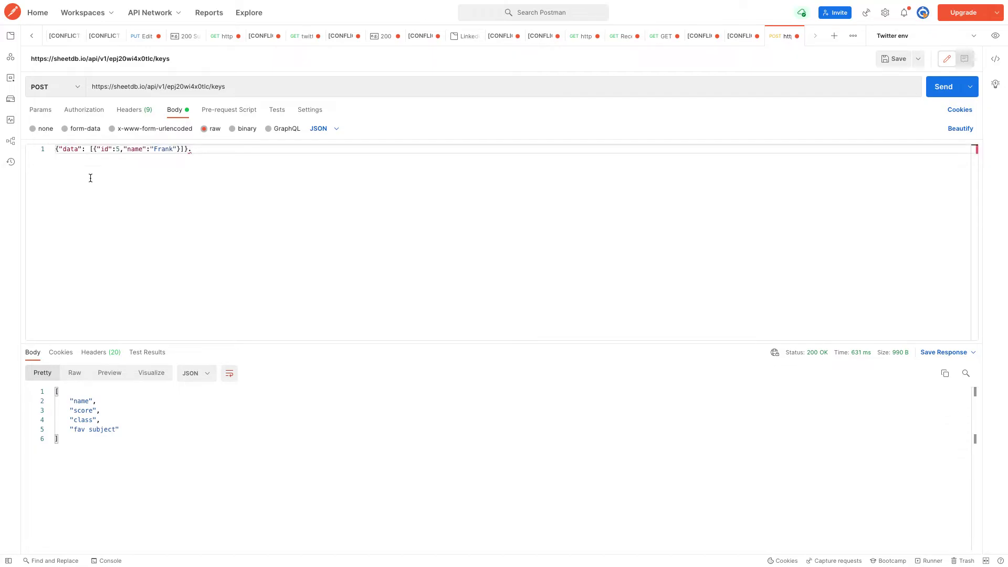
Rename the first key to name and set its value to the student's name
double_click(106, 148)
text(na)
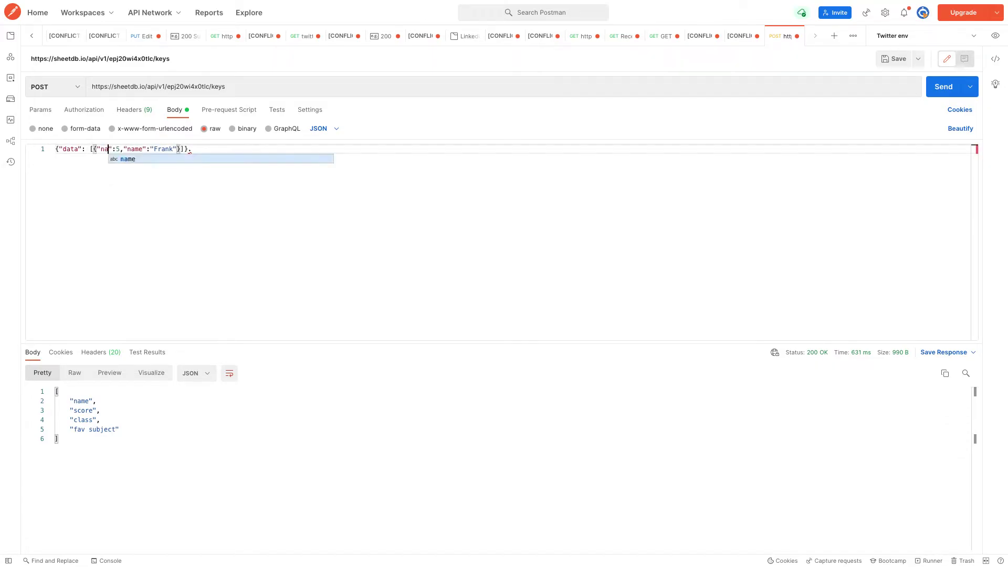
key(Return)
key(Right)
key(Right)
key(Delete)
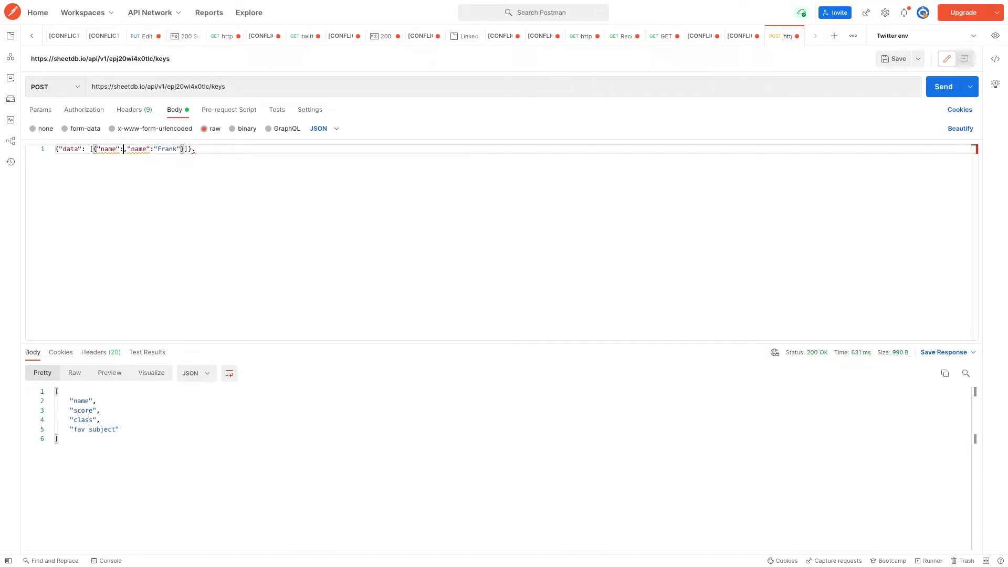
text("Mohan)
key(Return)
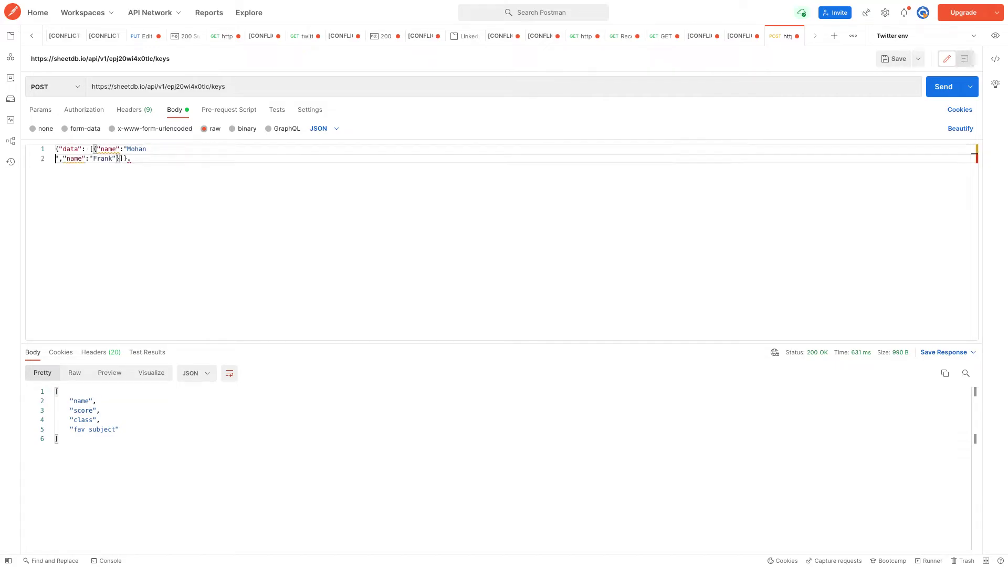
key(BackSpace)
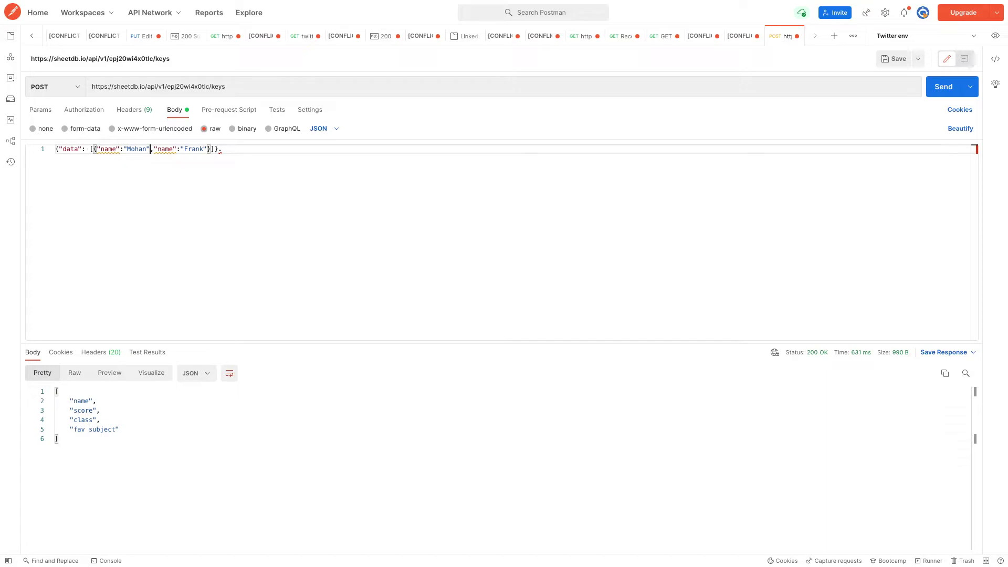
Add score 50, class 7 and fav subject science to the JSON body
double_click(165, 149)
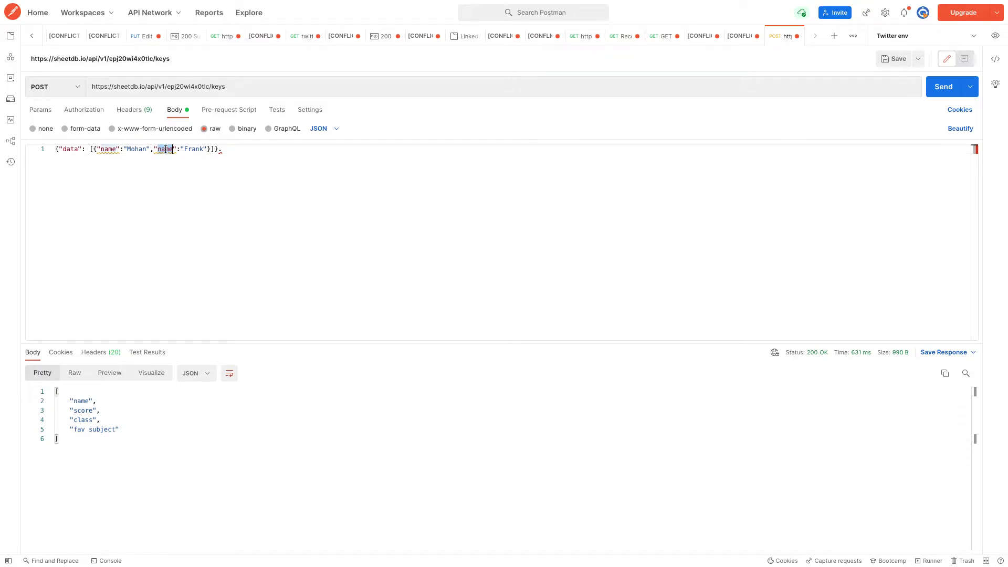
text(score)
key(Right)
key(Right)
key(Right)
key(Right)
key(BackSpace)
key(BackSpace)
key(BackSpace)
key(BackSpace)
key(BackSpace)
key(BackSpace)
key(BackSpace)
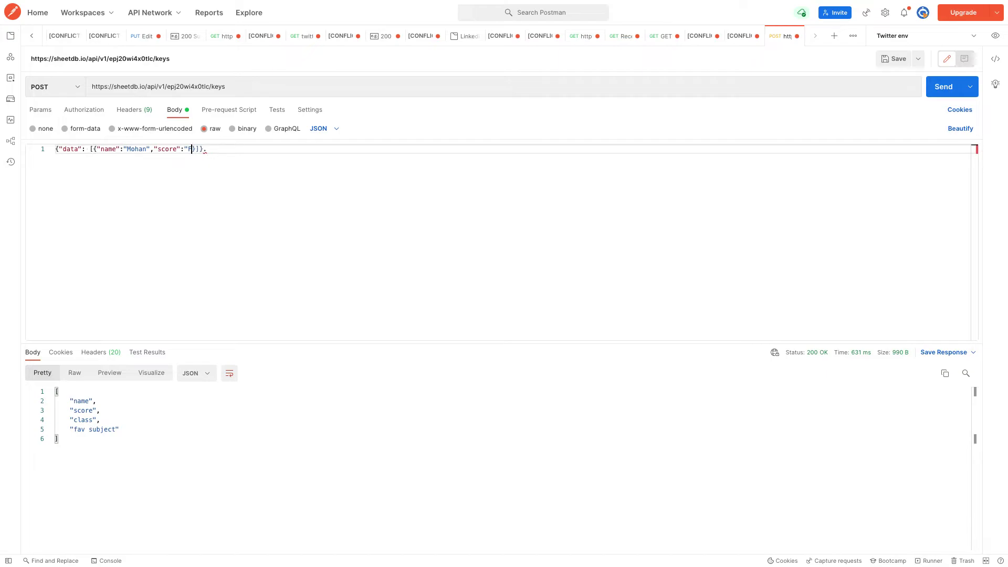
text(50, "class": 7, "fav subject": )
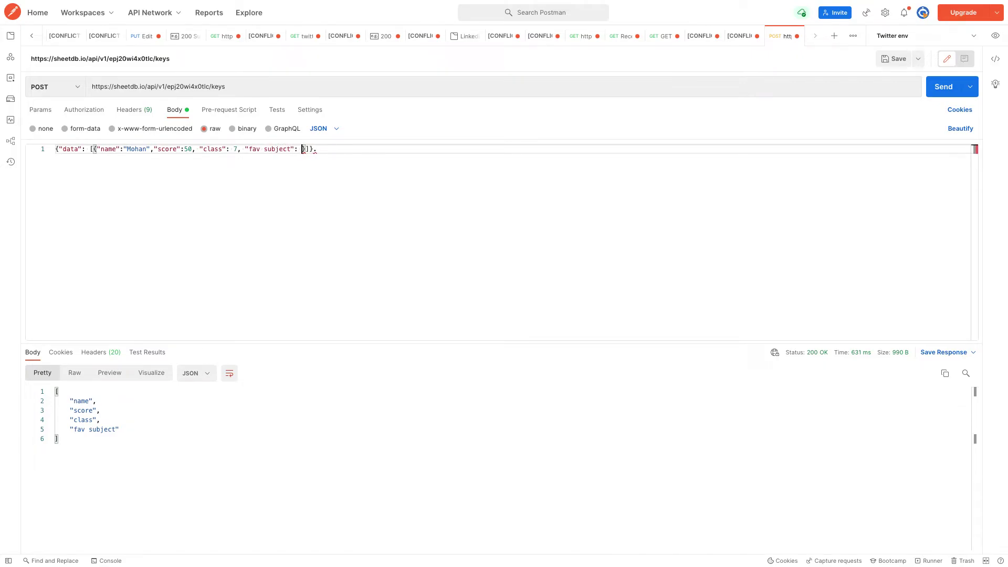
text("science)
click(348, 149)
Tidy the end of the JSON body and compare it with the docs example
click(341, 149)
key(super+Tab)
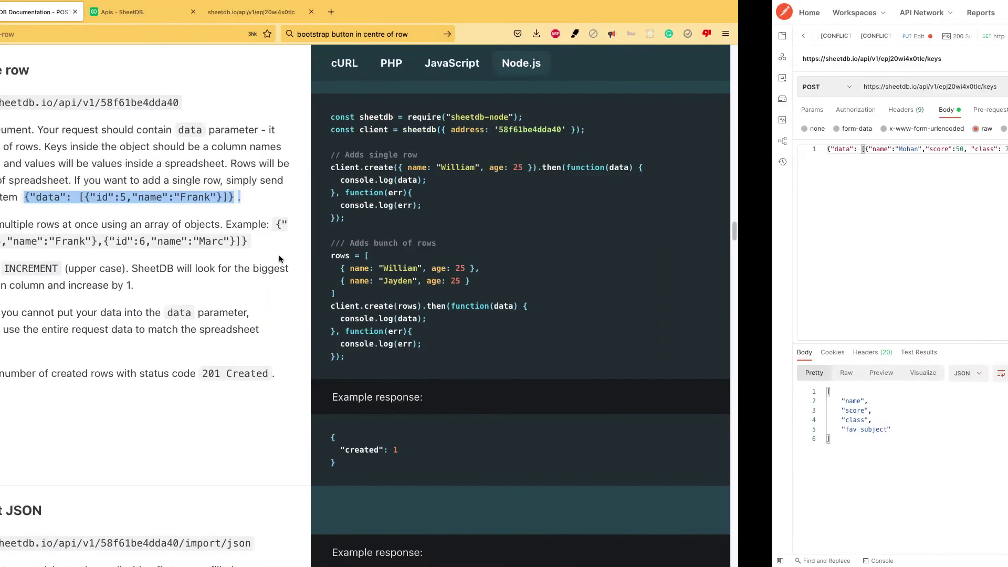
key(super+Tab)
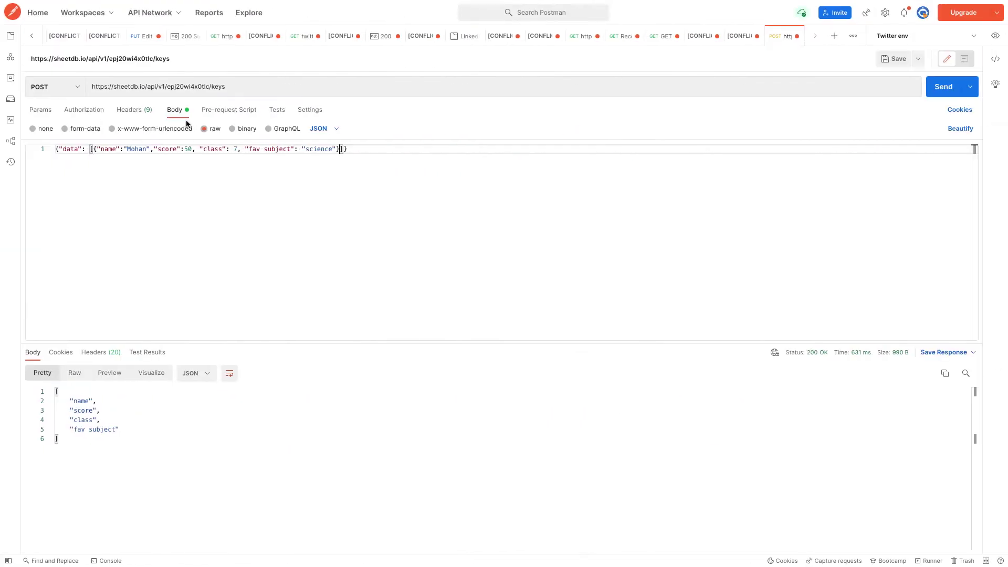
Remove /keys from the URL and send the POST, getting 201 Created with one row
drag(212, 85, 91, 86)
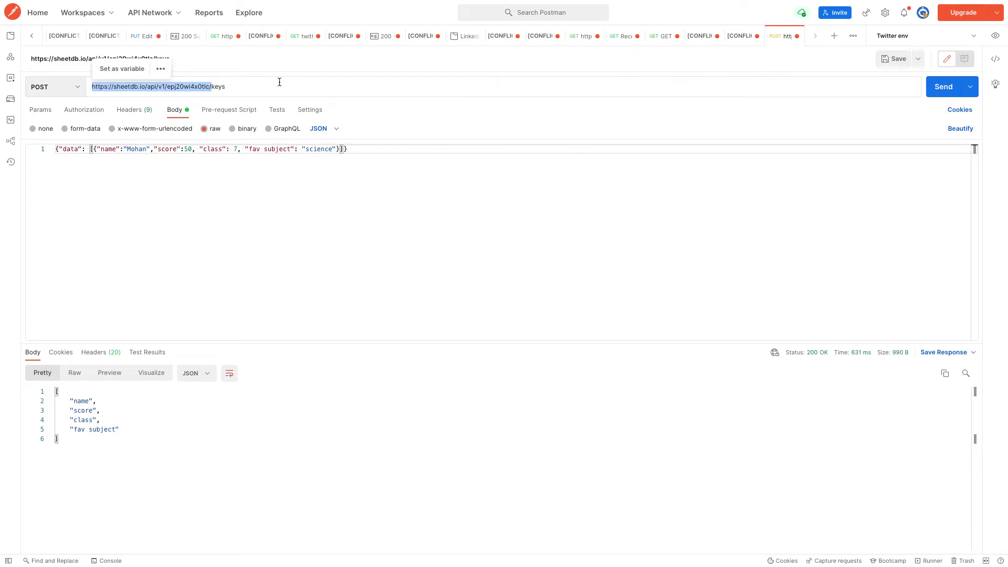
key(Right)
key(BackSpace)
key(BackSpace)
key(BackSpace)
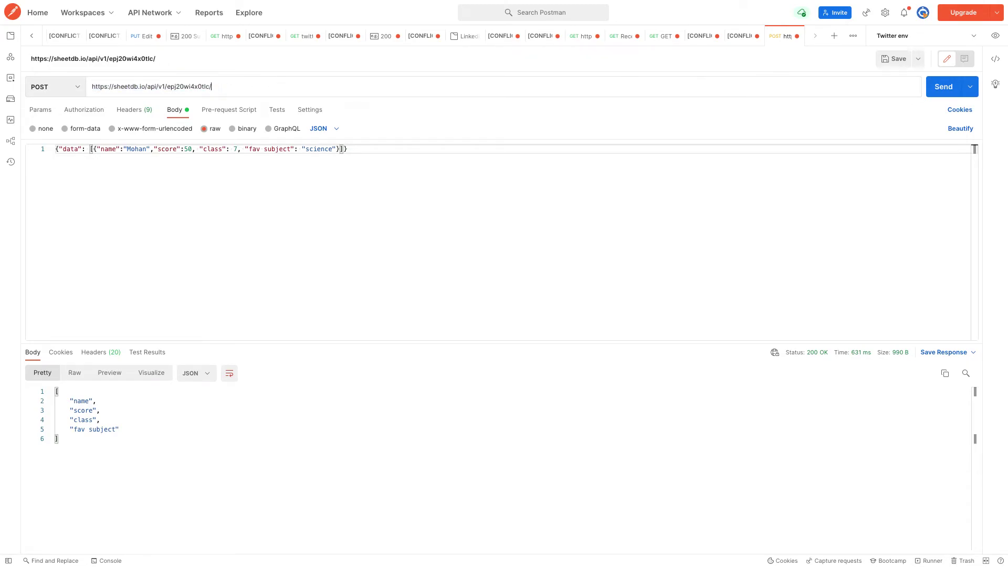
click(943, 86)
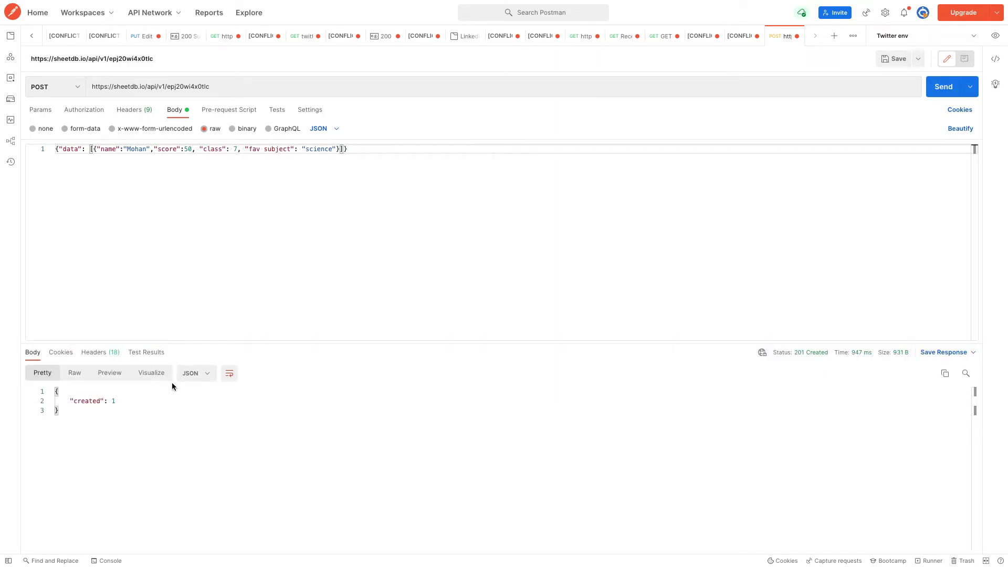
key(super+Tab)
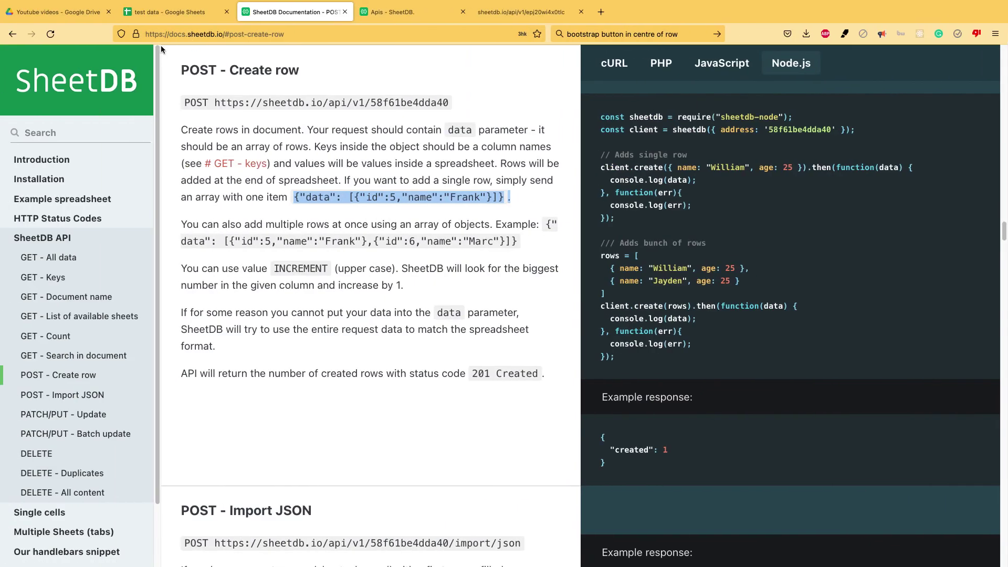
Highlight the new student row 5 in the test data sheet, then scroll the SheetDB docs
click(198, 10)
drag(80, 216, 301, 216)
click(291, 21)
scroll(86, 394, down, 1)
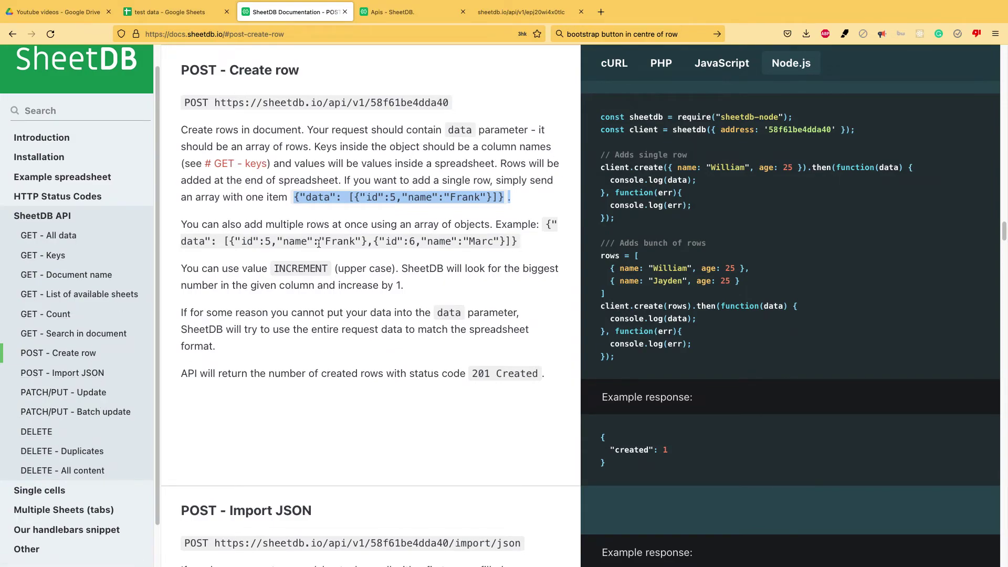
scroll(96, 378, down, 1)
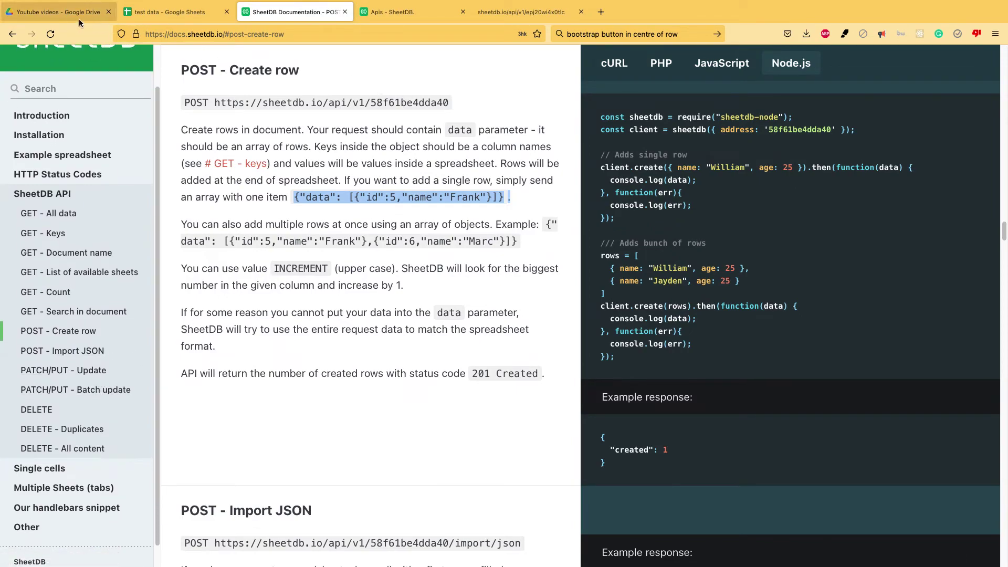
key(super+Tab)
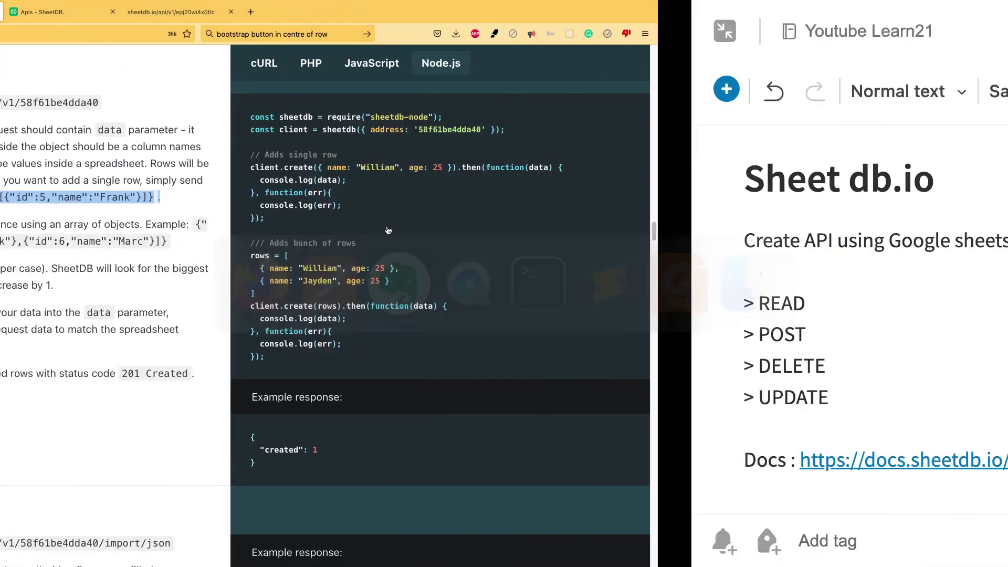
Select the Sheet db.io note's operations list, then return to the test data spreadsheet
key(super+shift+Up)
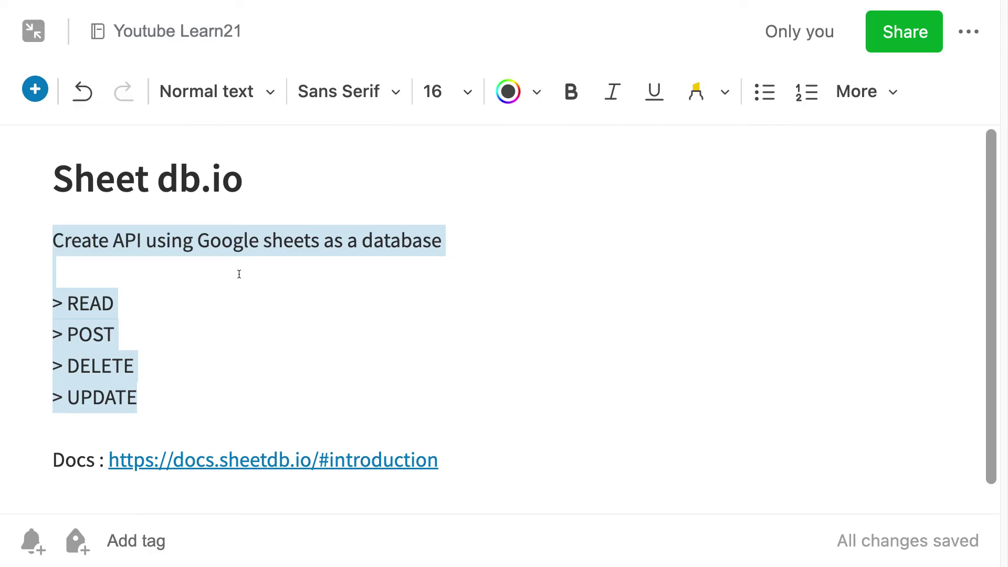
key(super+Tab)
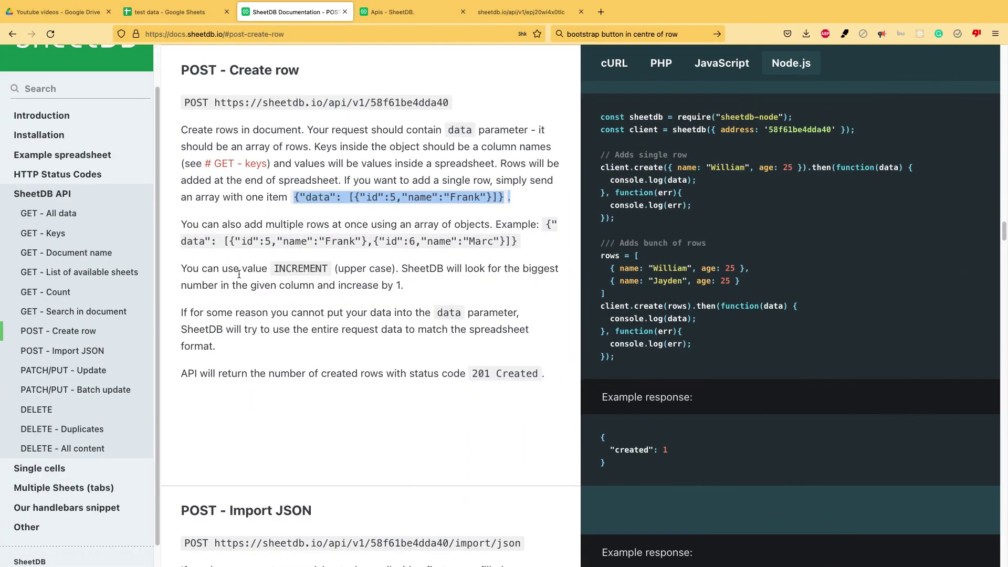
click(197, 17)
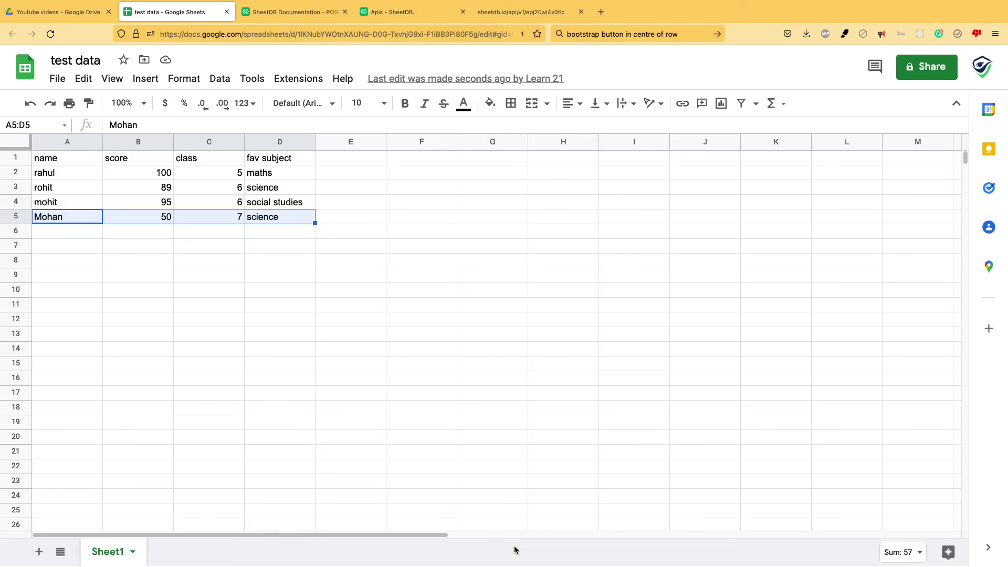
Switch between the Sheet db.io note and the test data sheet, ending on the note
key(super+Tab)
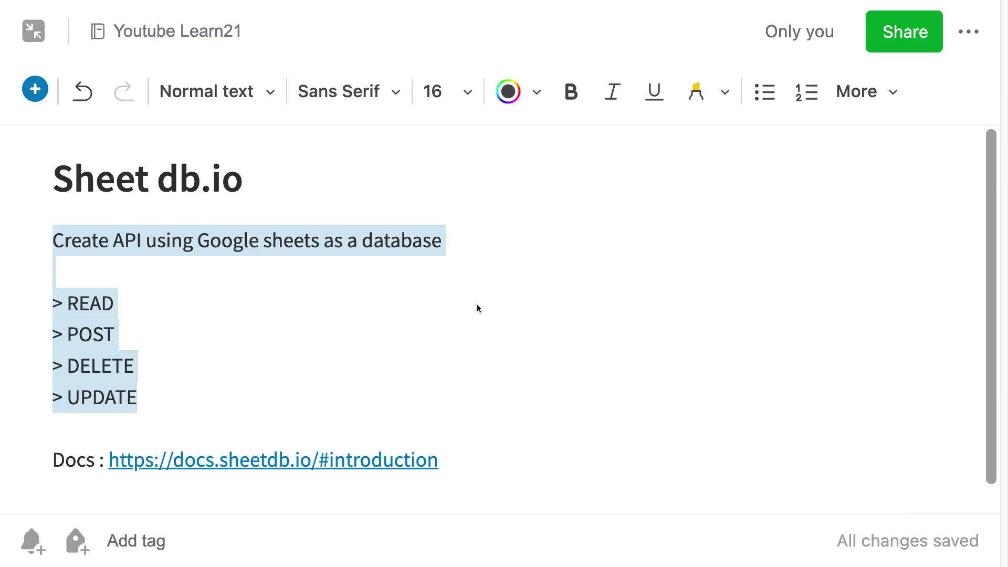
key(super+Tab)
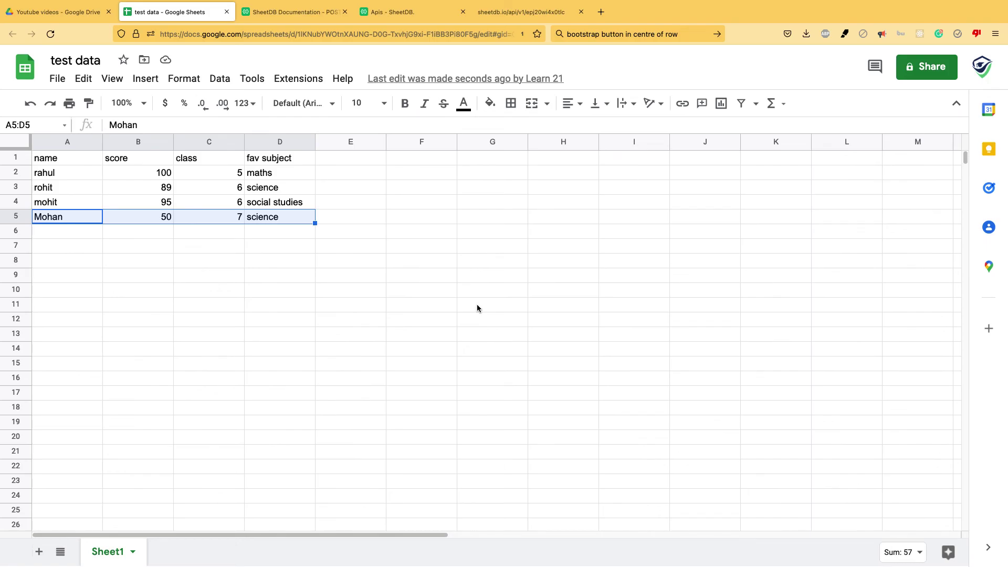
key(super+Tab)
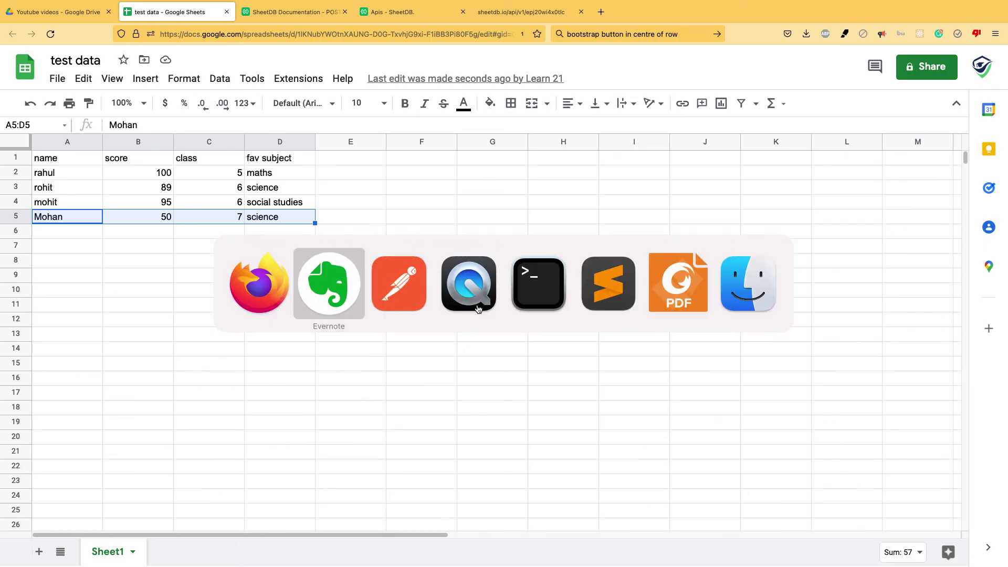